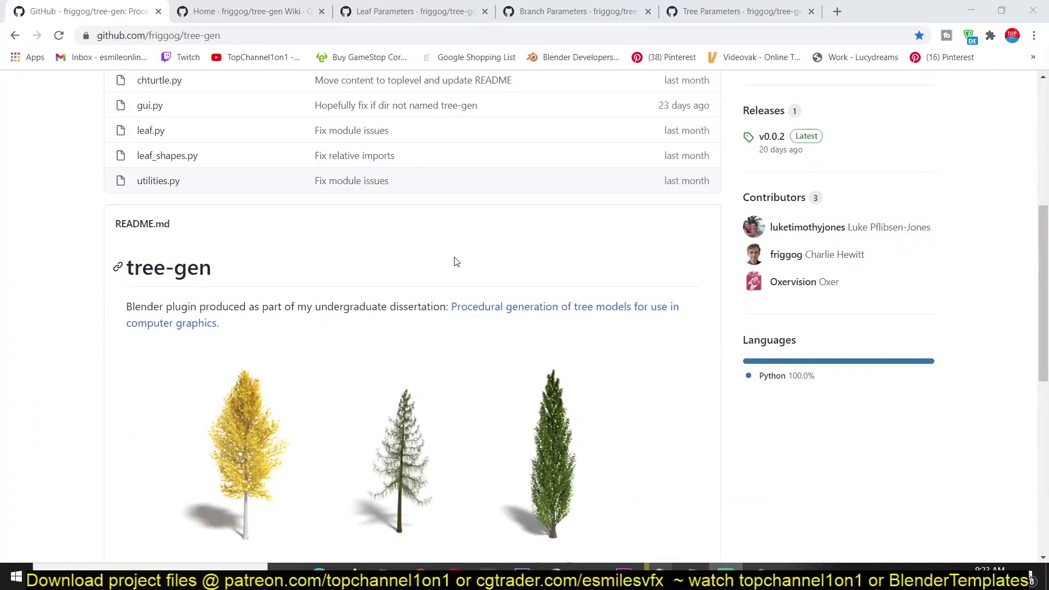
Examine the tree-gen repository's README, its example tree images and file list, and the available code download options.
scroll(456, 262, "down", 4)
scroll(365, 274, "down", 3)
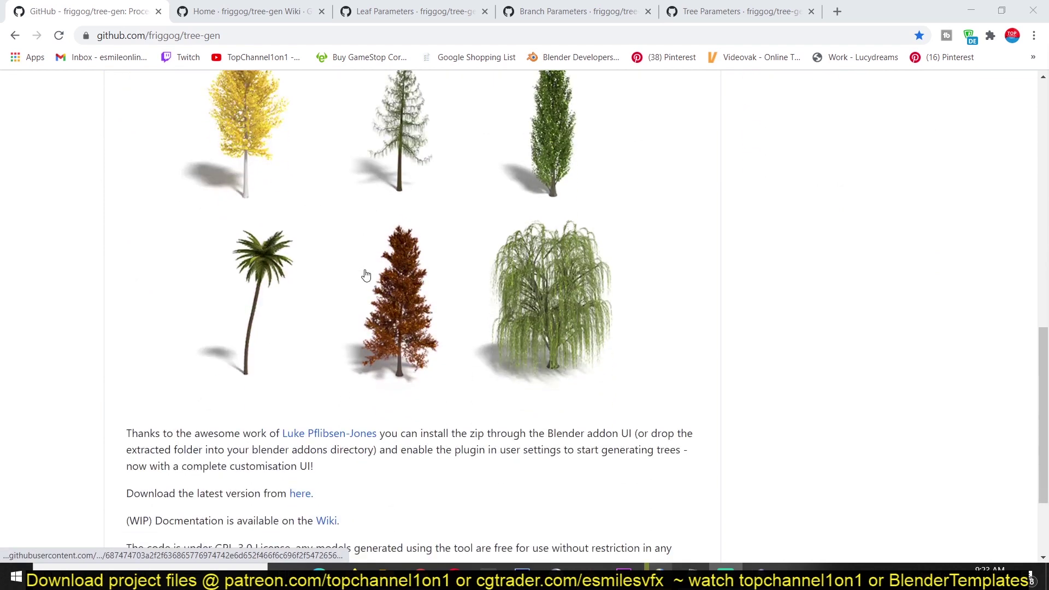
scroll(363, 274, "up", 3)
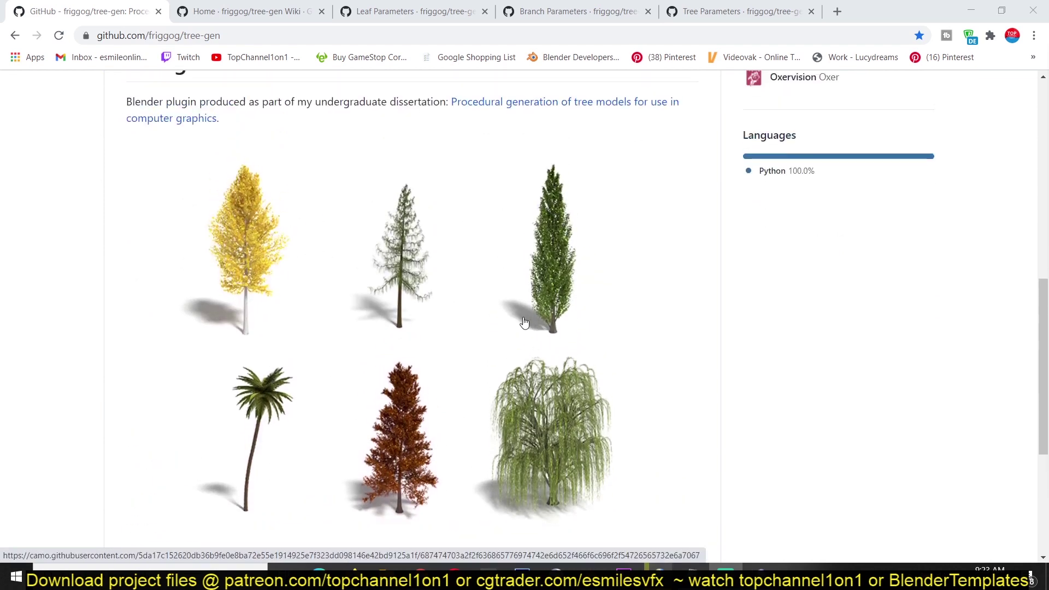
scroll(525, 323, "down", 4)
scroll(525, 298, "up", 1)
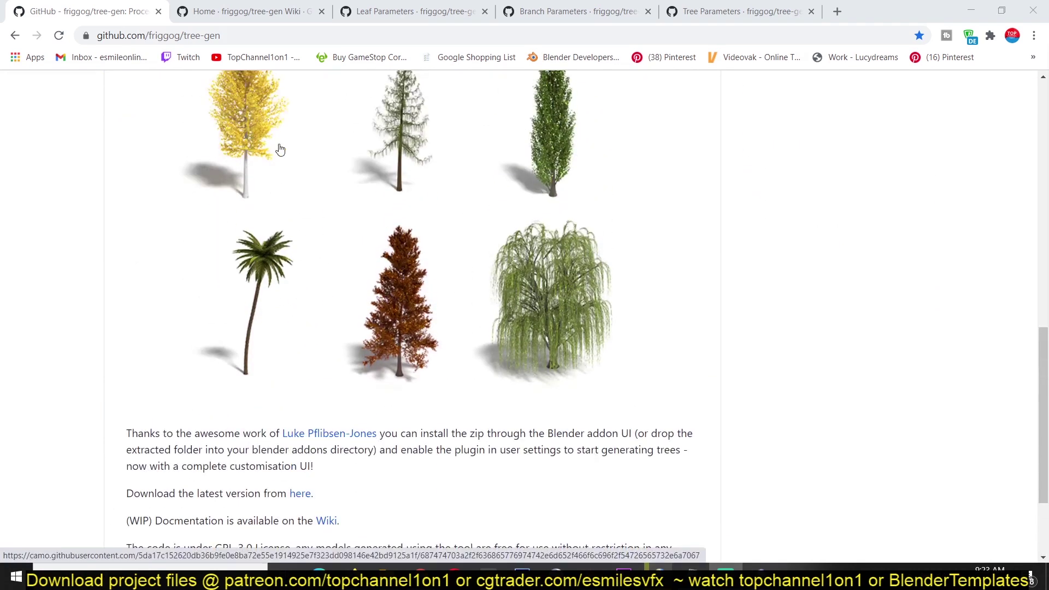
scroll(355, 164, "down", 2)
scroll(379, 180, "up", 6)
scroll(344, 279, "down", 4)
scroll(427, 284, "down", 3)
scroll(545, 304, "up", 6)
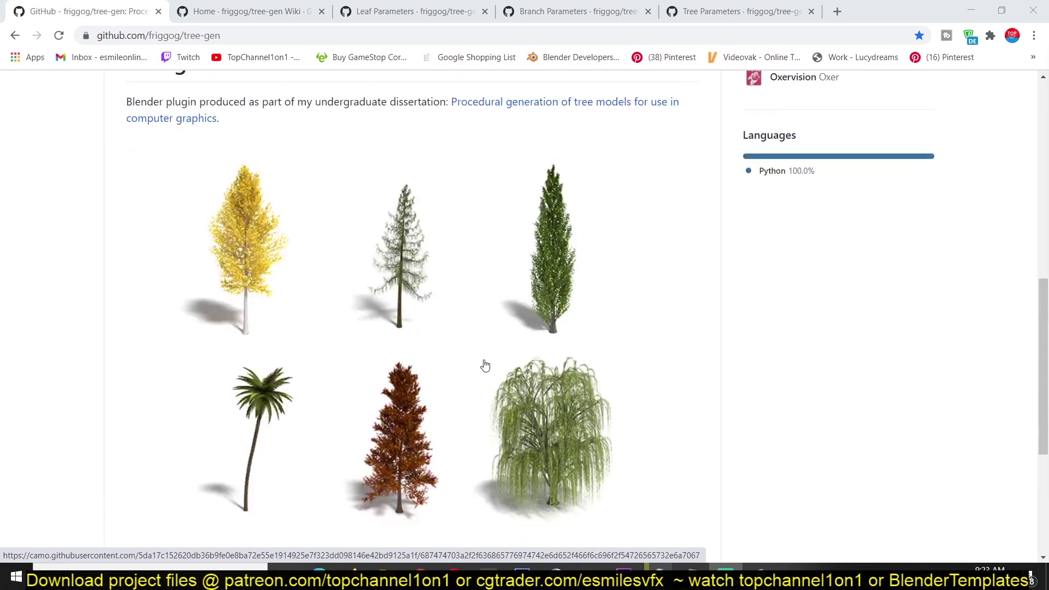
scroll(390, 395, "down", 5)
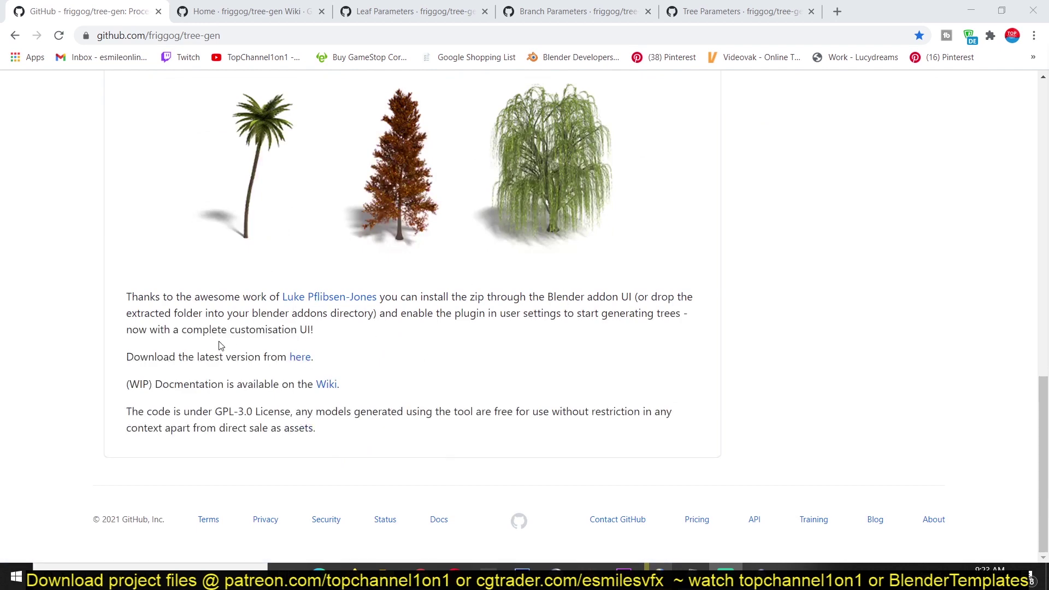
scroll(336, 329, "up", 7)
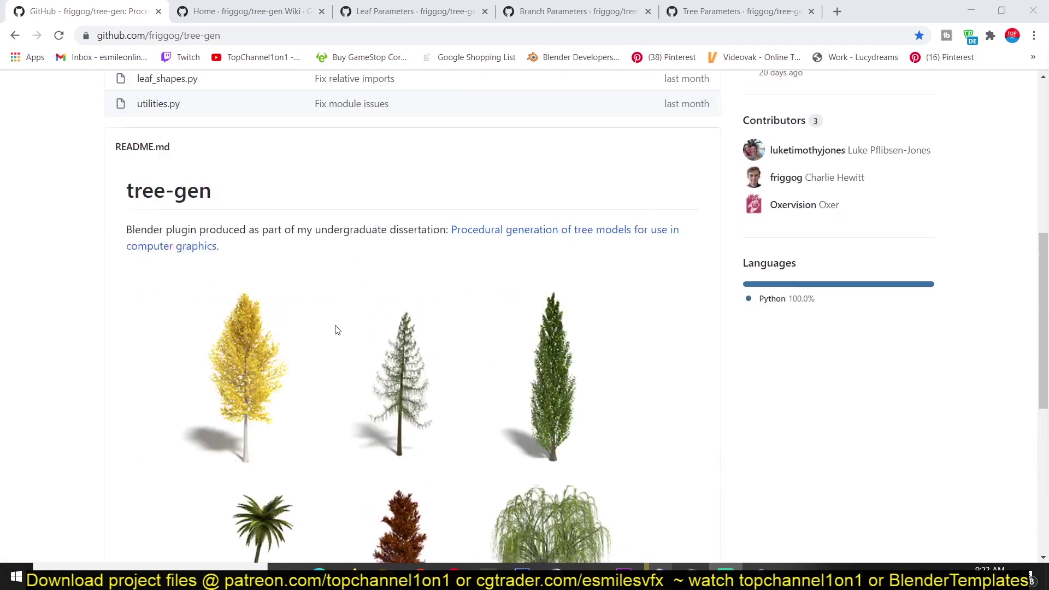
scroll(616, 202, "up", 6)
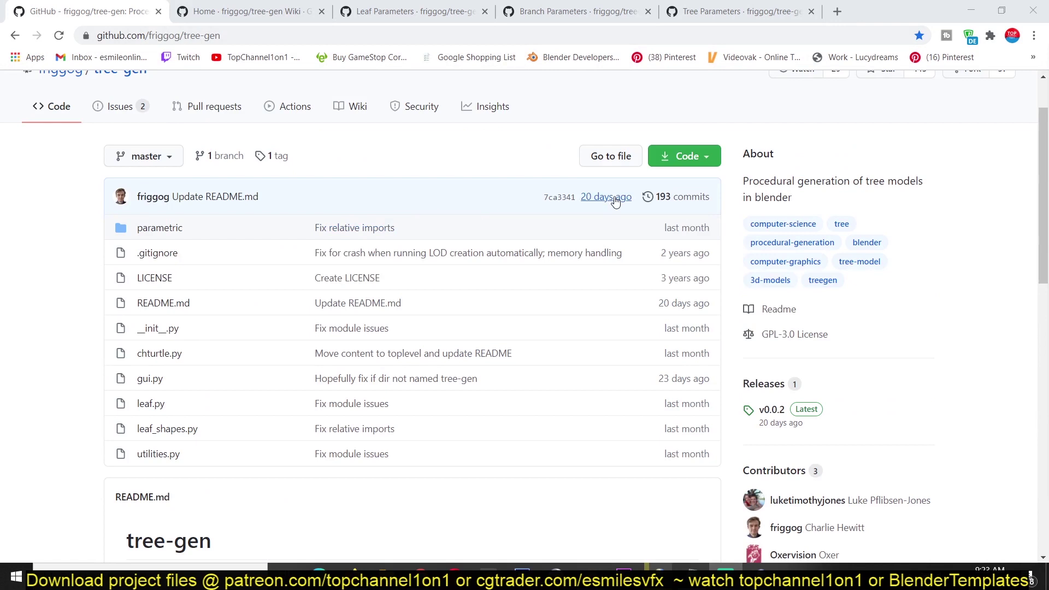
left_click(676, 157)
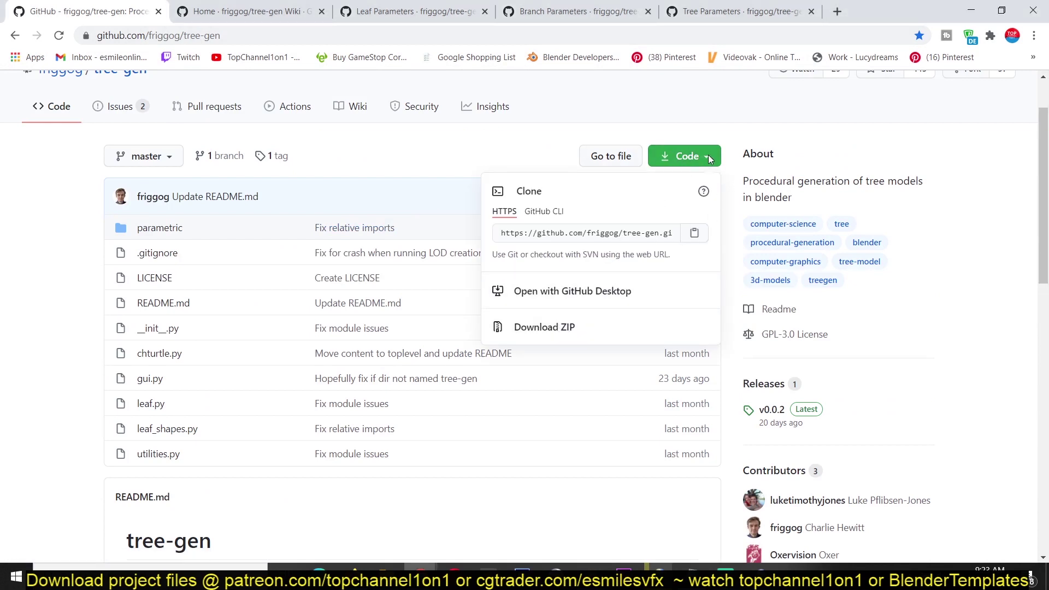
left_click(658, 449)
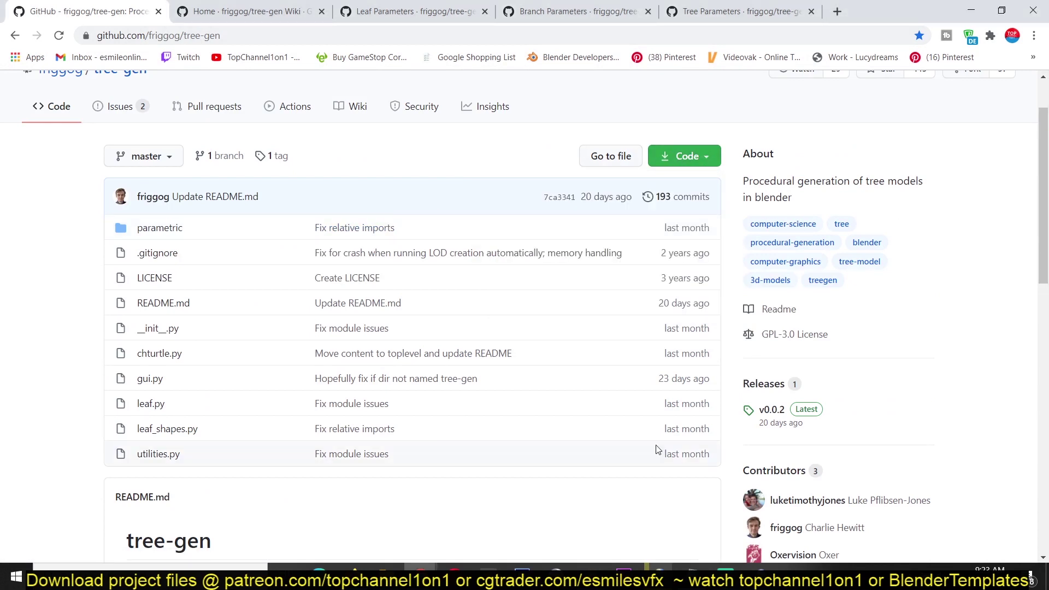
Switch to Blender and view the dialog for installing an add-on from file, then close it and the preferences.
left_click(606, 565)
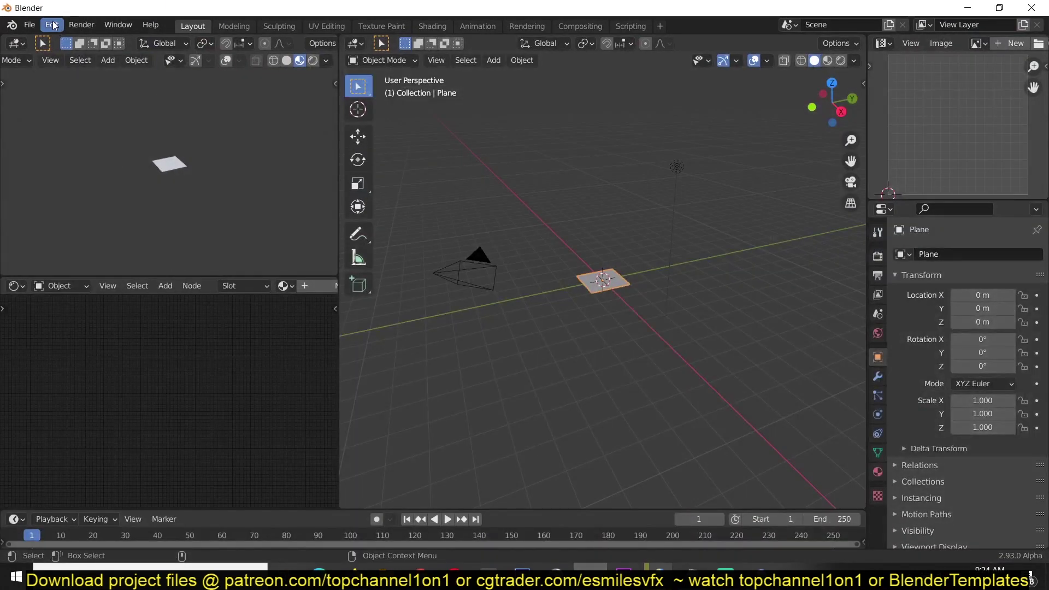
left_click(52, 24)
left_click(82, 233)
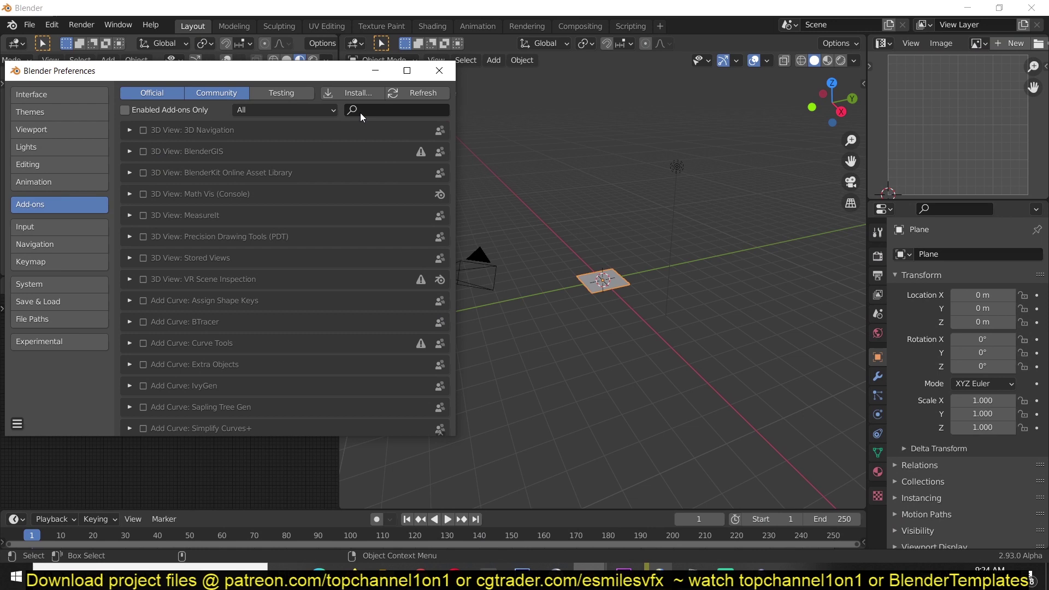
left_click(354, 94)
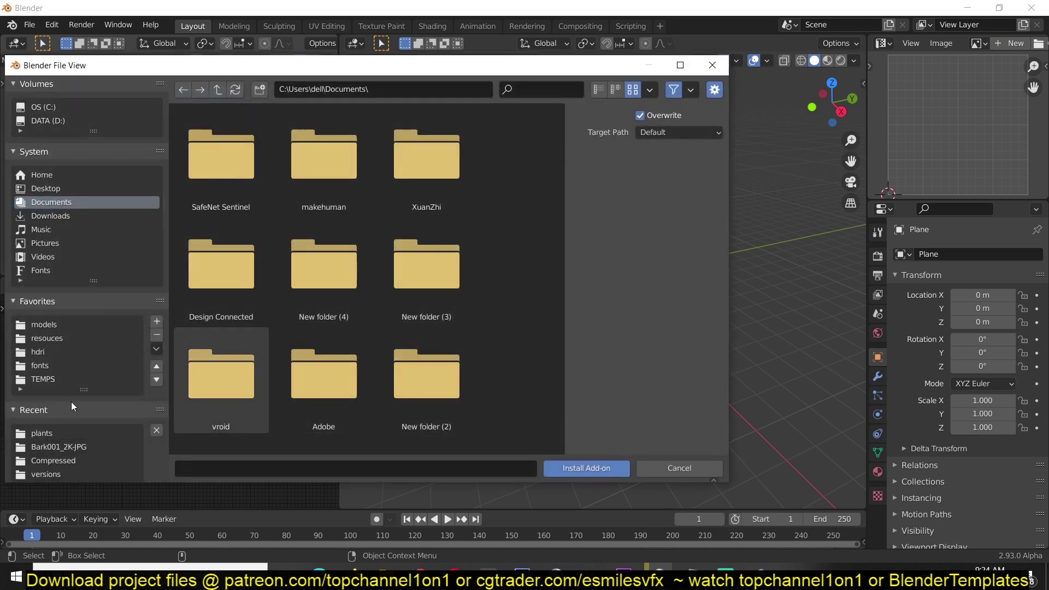
left_click(697, 468)
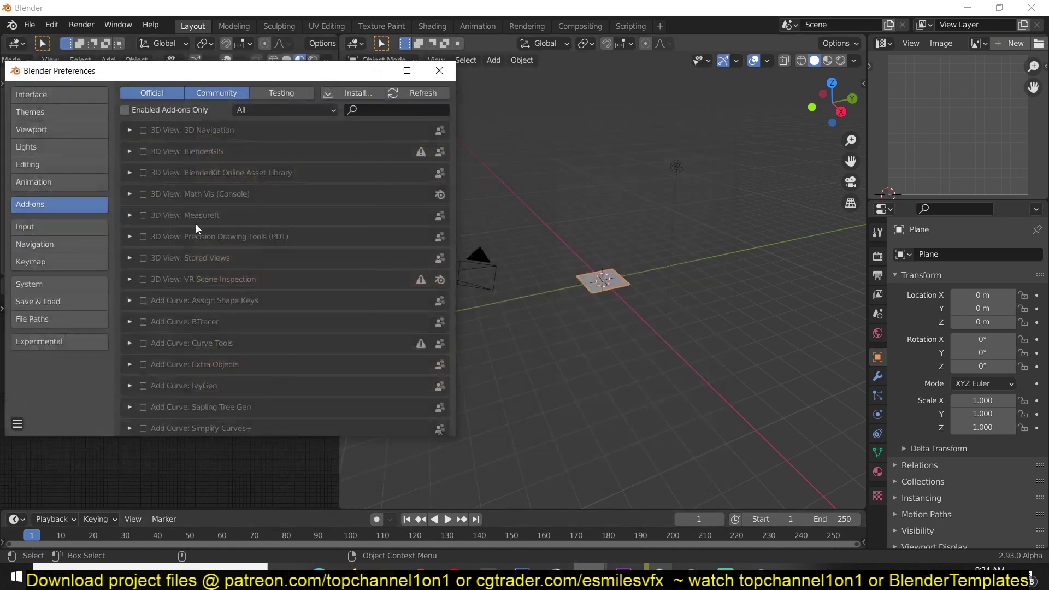
left_click(439, 70)
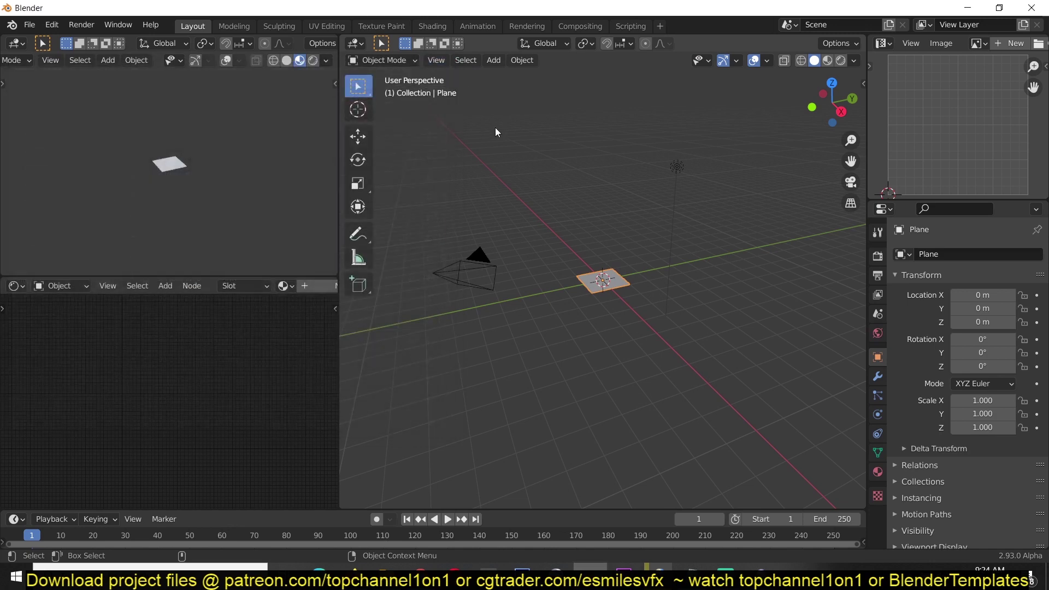
Search the add-on preferences for "tree", enable the TreeGen add-on, and close the preferences.
key("n")
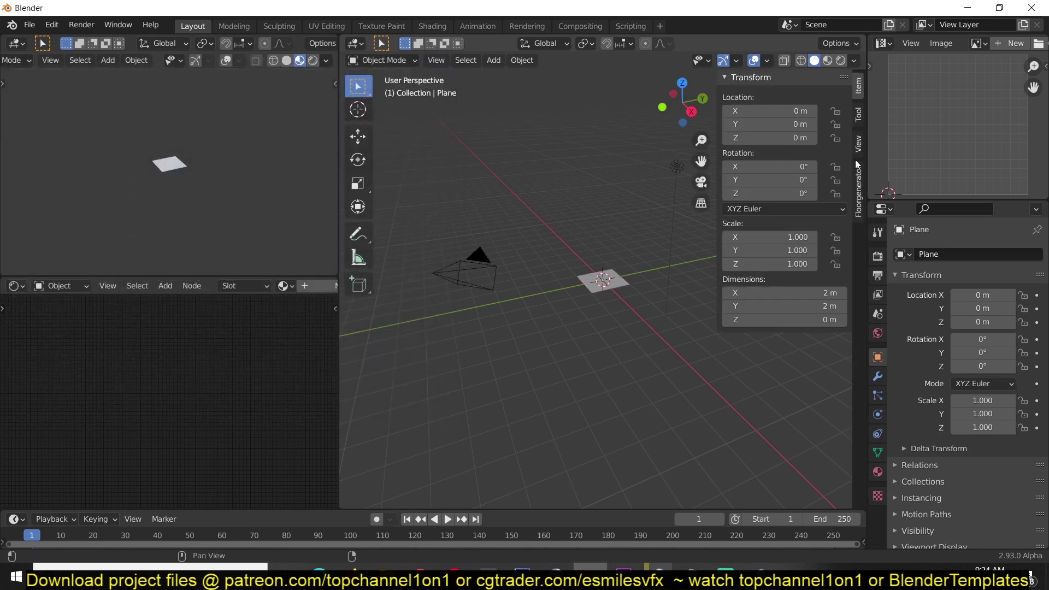
key("n")
left_click(51, 24)
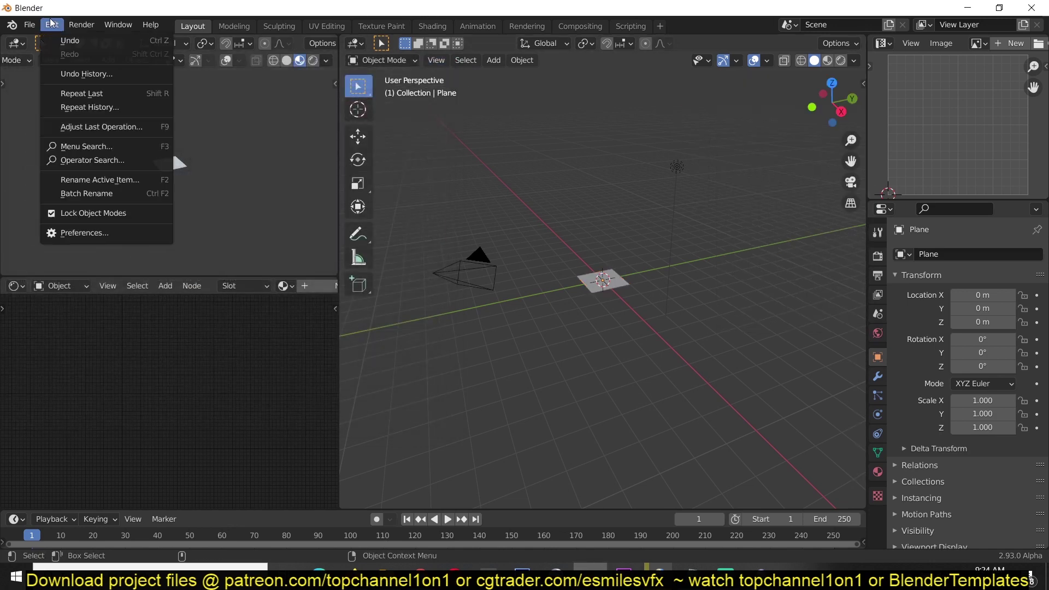
left_click(87, 232)
left_click(387, 102)
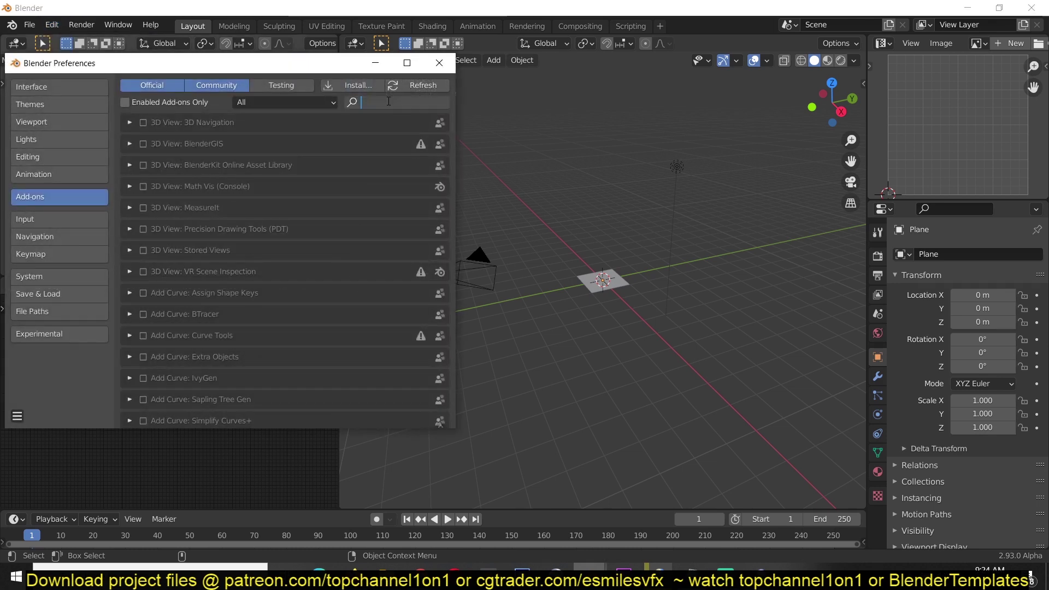
type("tree")
key("Return")
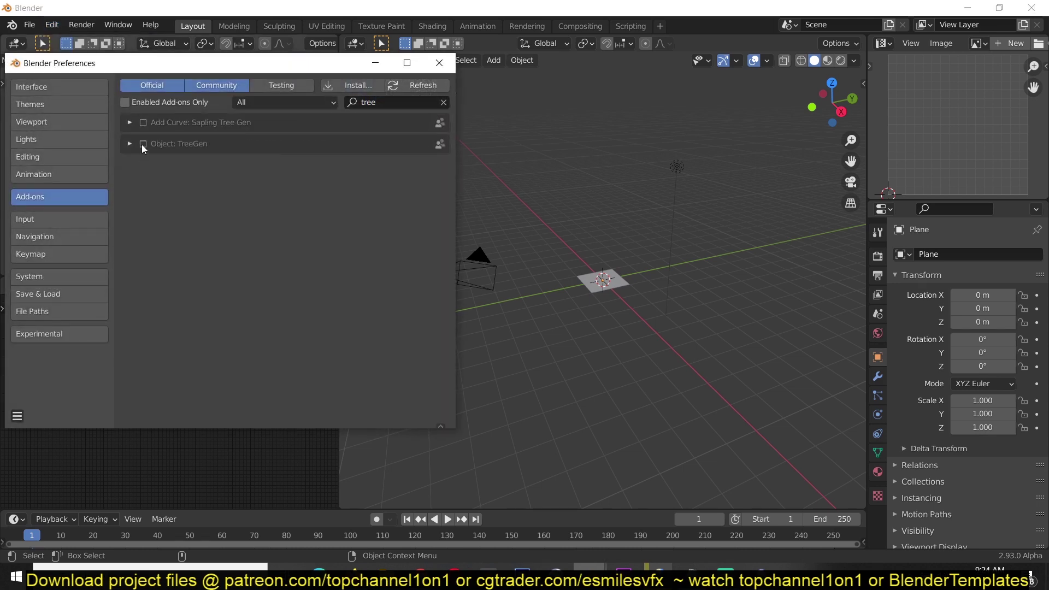
left_click(438, 62)
Show the TreeGen settings in the 3D viewport and generate a tree from the Apple preset with seed 0.
key("n")
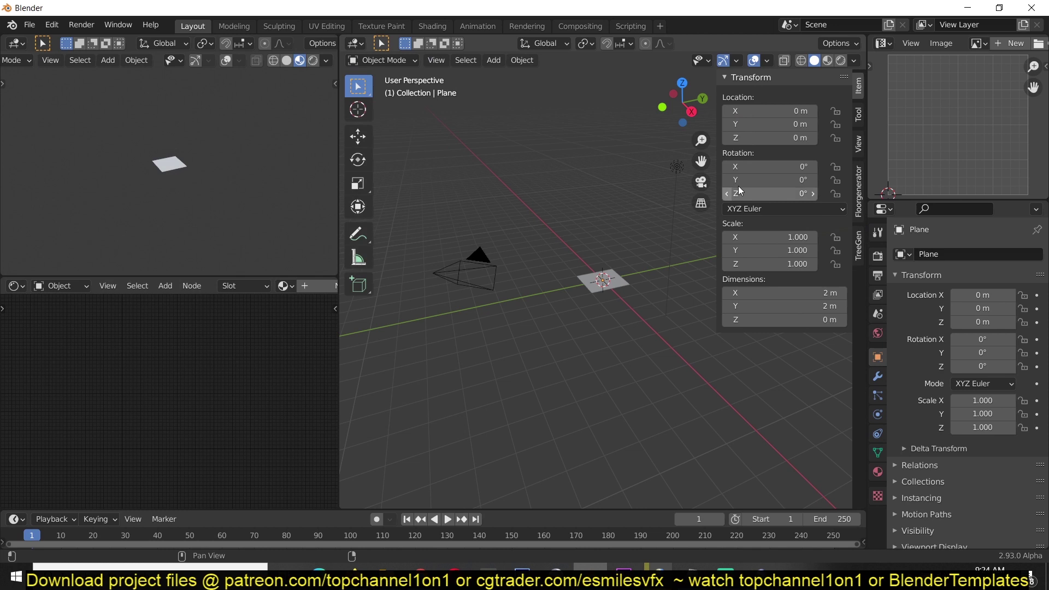
left_click(859, 246)
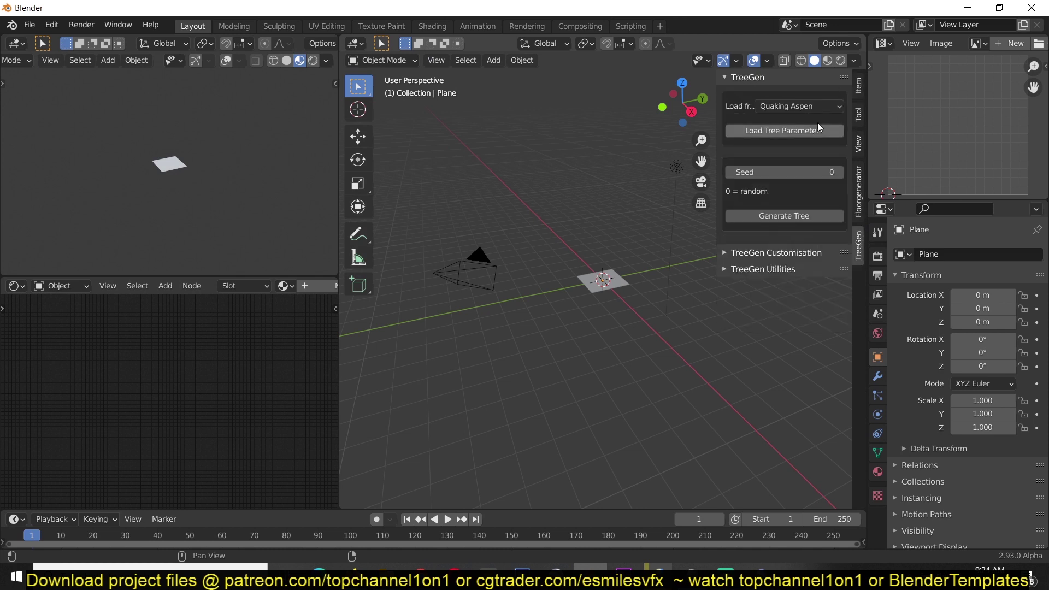
scroll(627, 257, "up", 2)
middle_click_drag(627, 257, 549, 291, "shift")
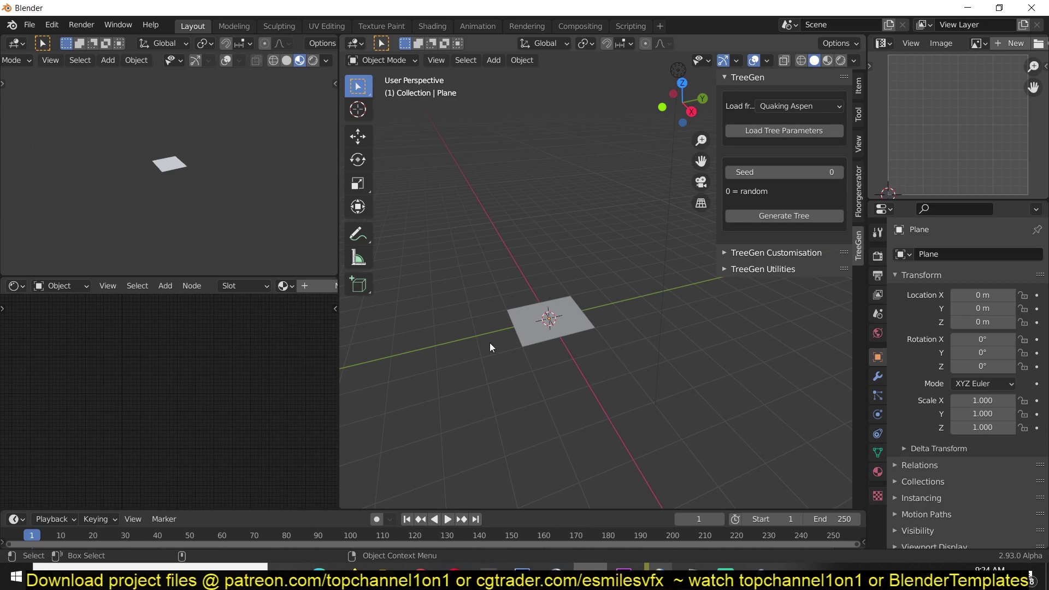
left_click(799, 107)
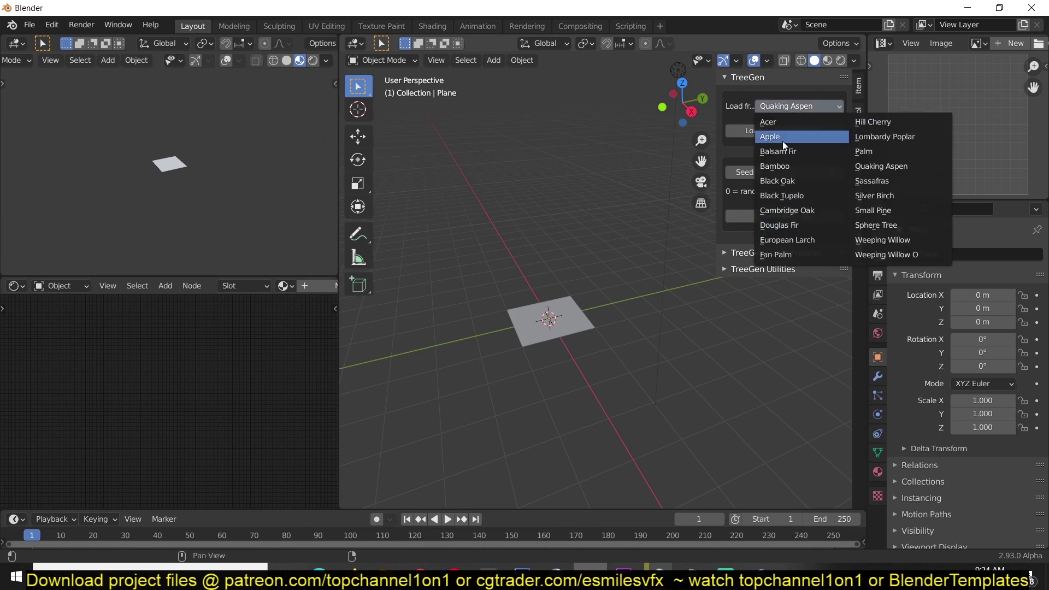
left_click(799, 106)
left_click(799, 106)
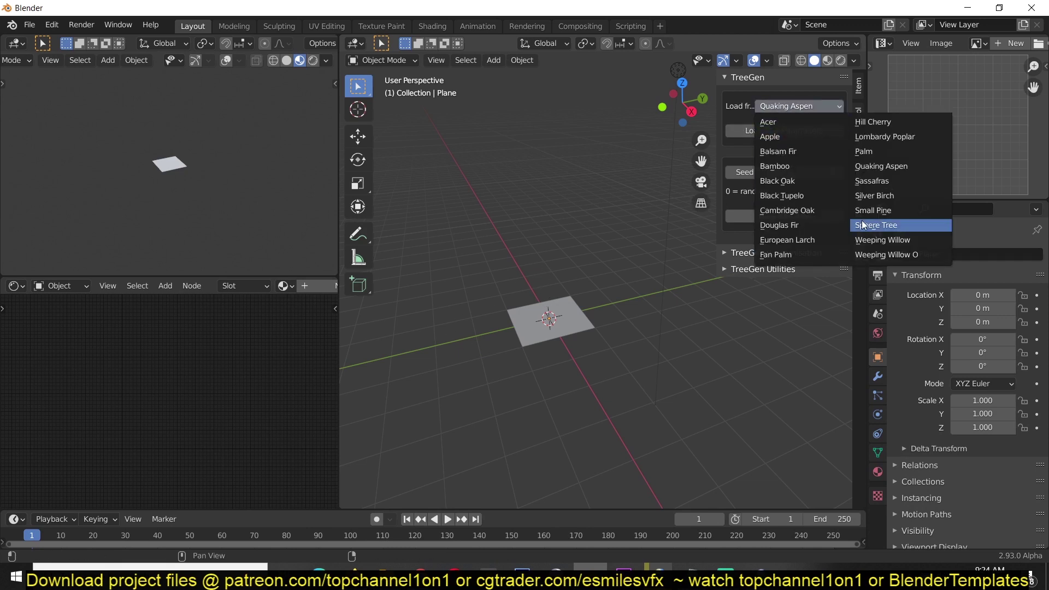
left_click(775, 136)
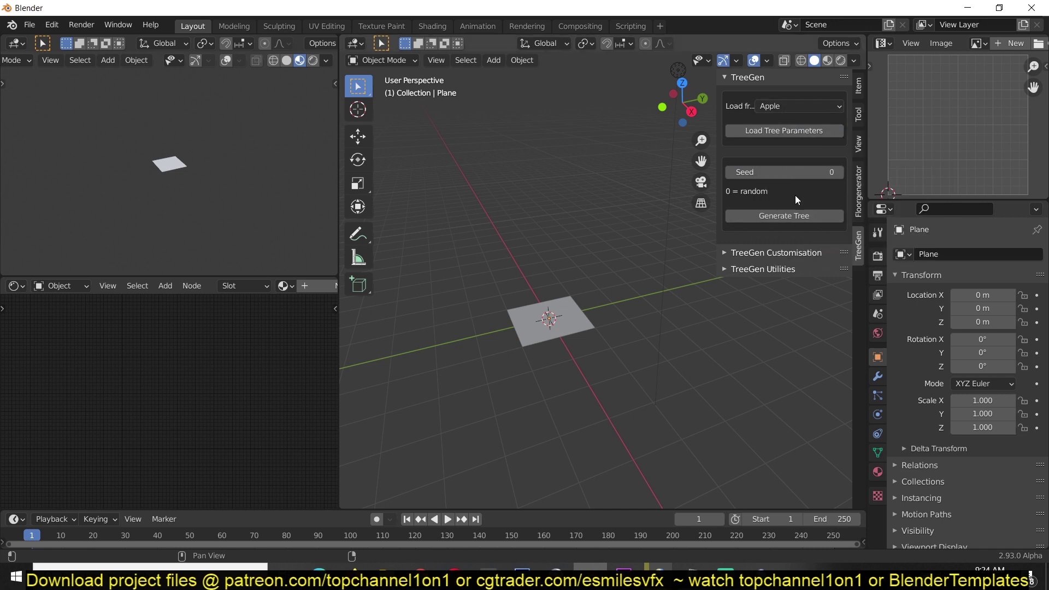
left_click(803, 220)
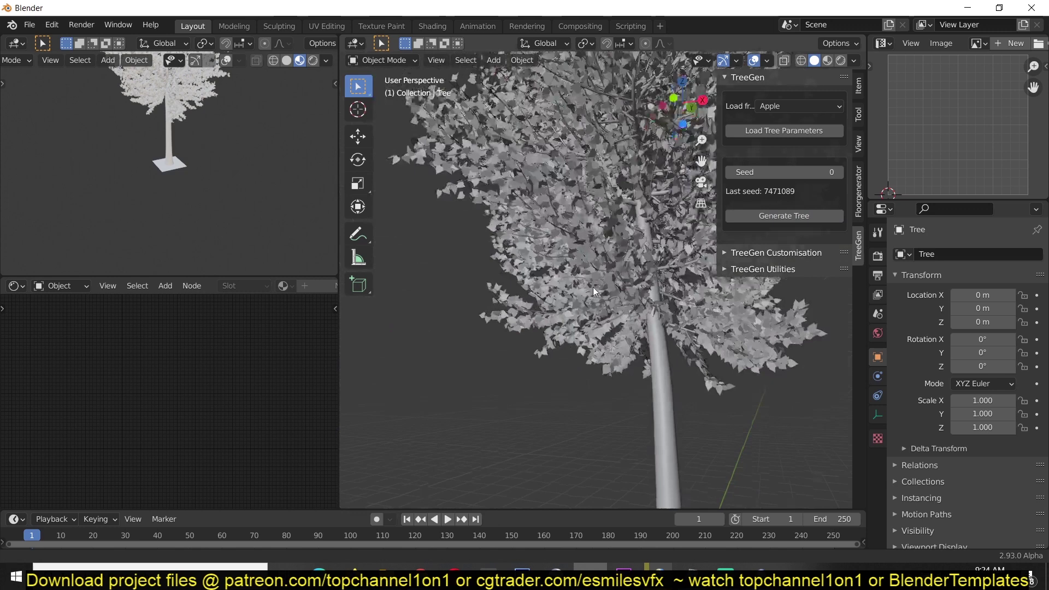
Delete the generated apple tree from the scene.
scroll(546, 262, "down", 6)
key("x")
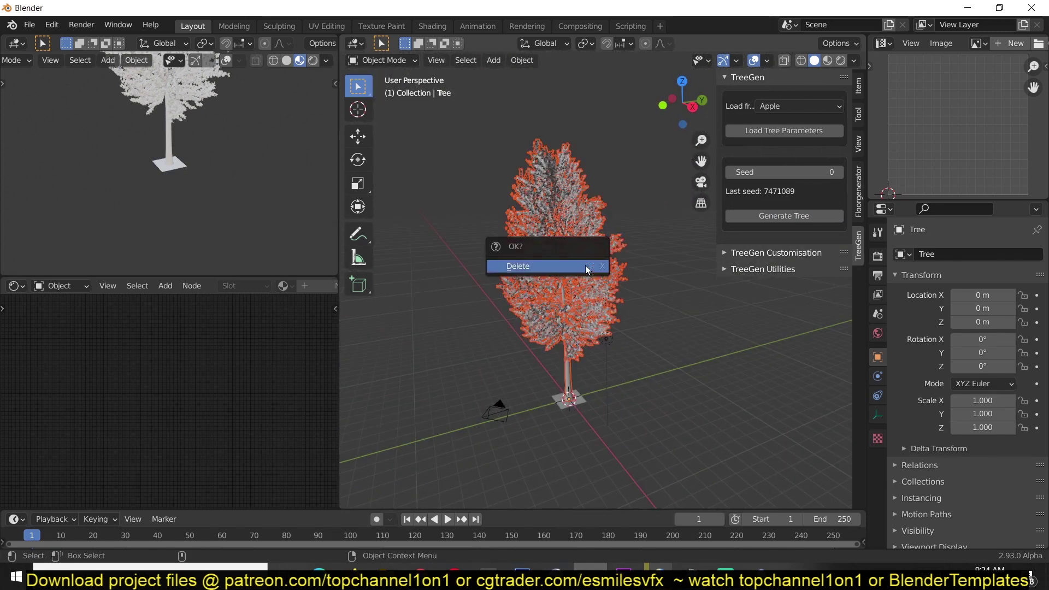
left_click(587, 266)
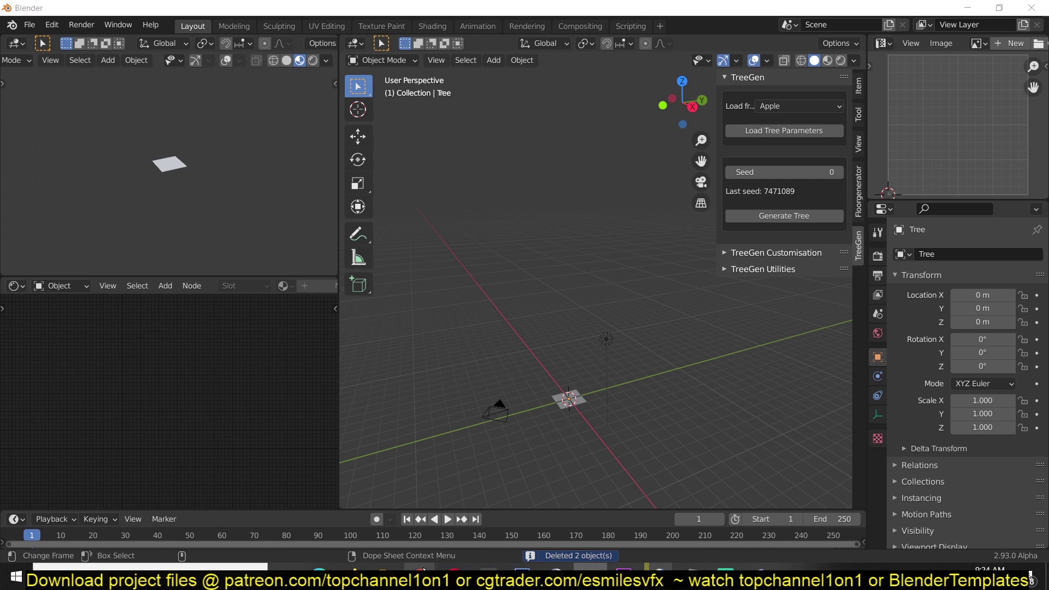
Switch to the browser and review the tree-gen README's documentation notes and the wiki home page.
mouse_move(423, 570)
left_click(505, 519)
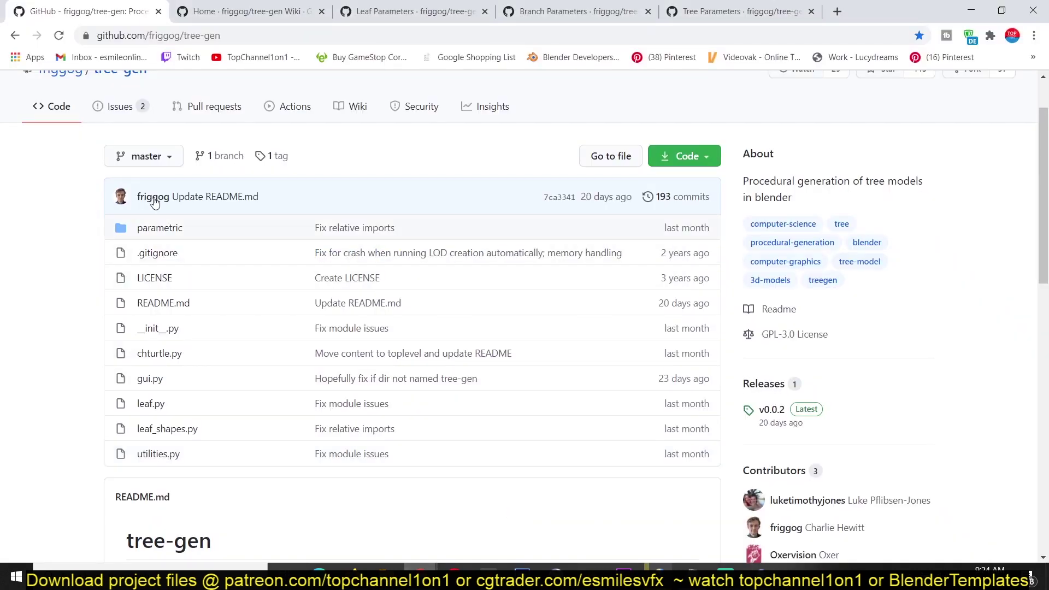
scroll(581, 304, "up", 2)
scroll(580, 304, "down", 4)
scroll(524, 374, "down", 5)
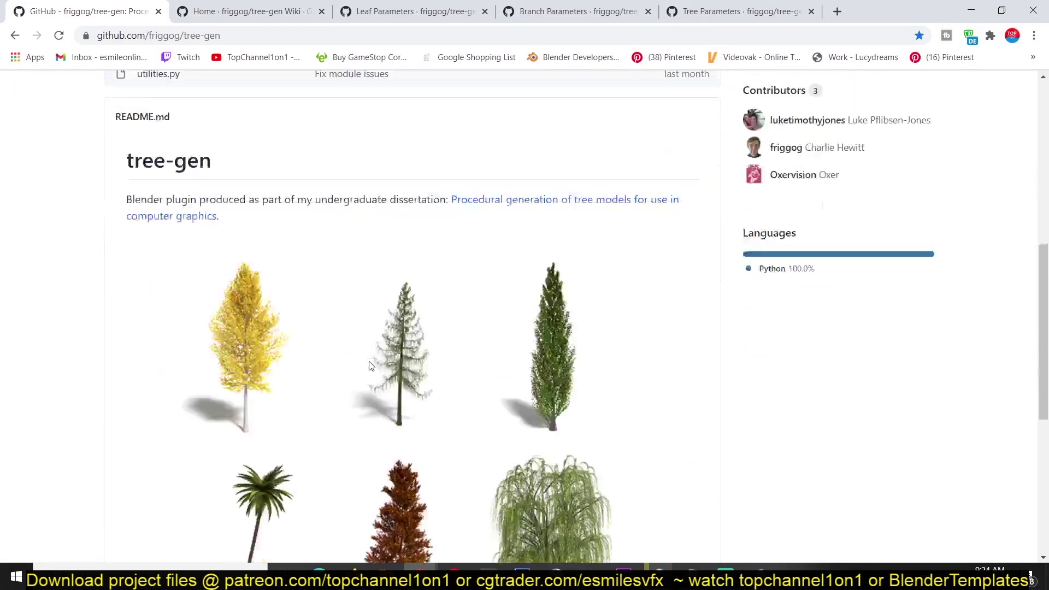
scroll(371, 366, "down", 6)
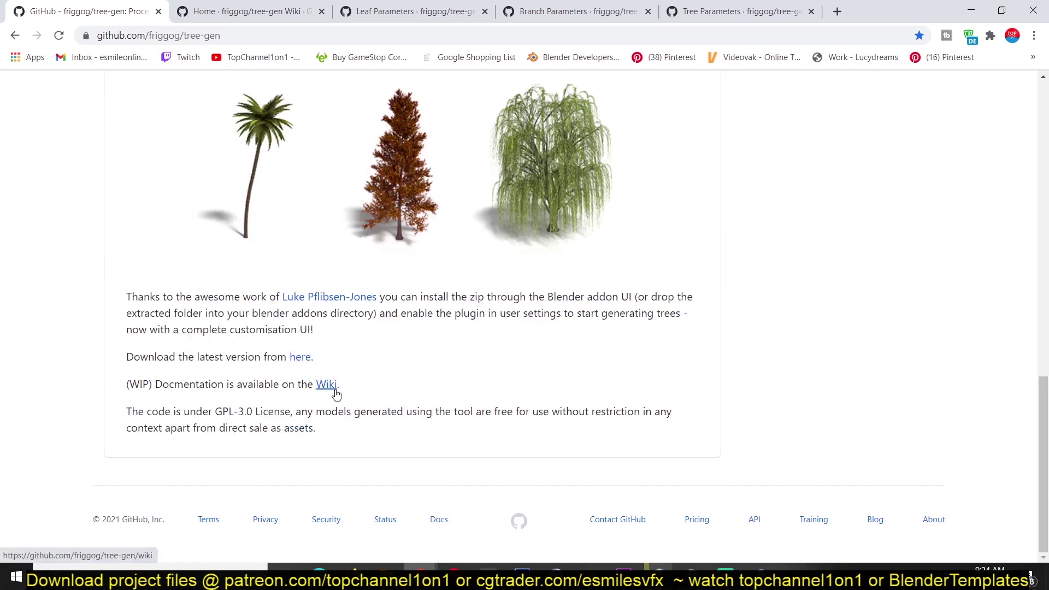
left_click(252, 11)
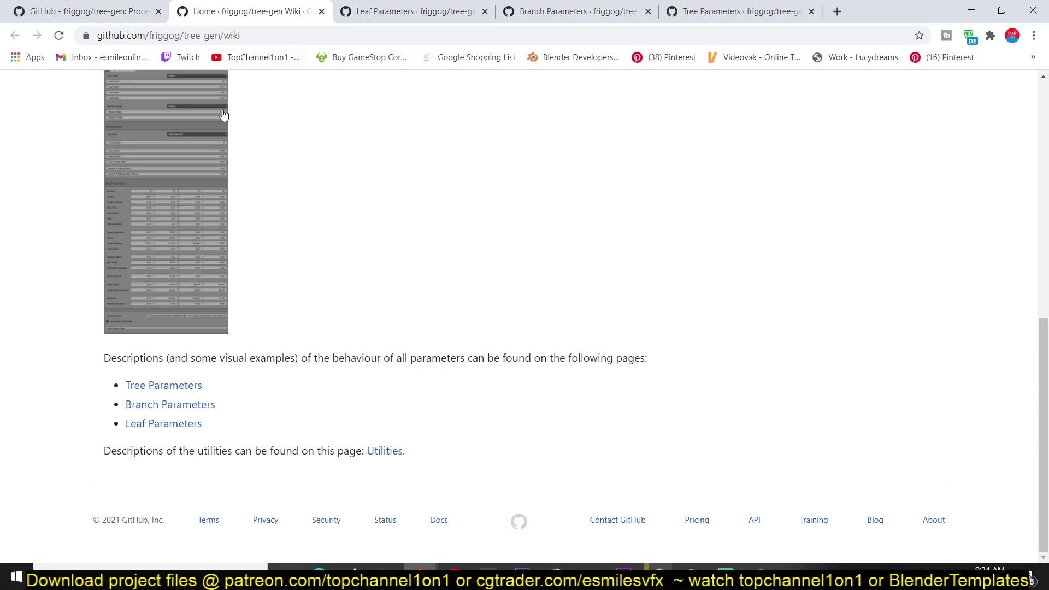
scroll(293, 219, "up", 7)
scroll(293, 218, "down", 4)
scroll(229, 309, "down", 3)
Read the predefined leaf shapes on the Leaf Parameters wiki page.
left_click(431, 3)
scroll(421, 199, "up", 10)
scroll(218, 192, "down", 2)
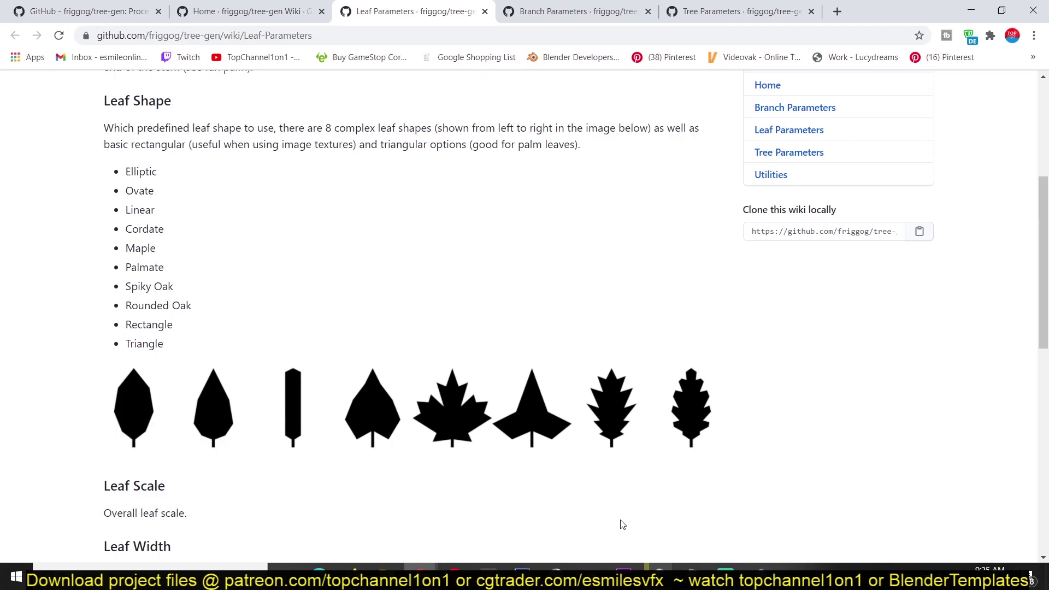
Switch to Blender, expand the TreeGen Customisation settings, and view the Leaf Shape options.
key("alt+Tab")
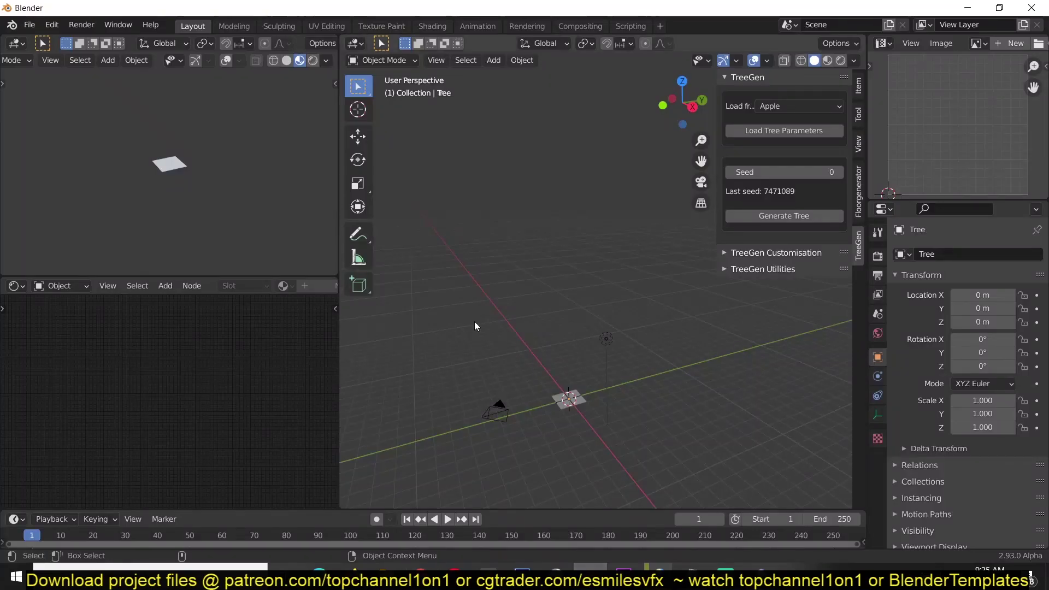
left_click(789, 255)
scroll(754, 371, "down", 3)
scroll(753, 372, "down", 1)
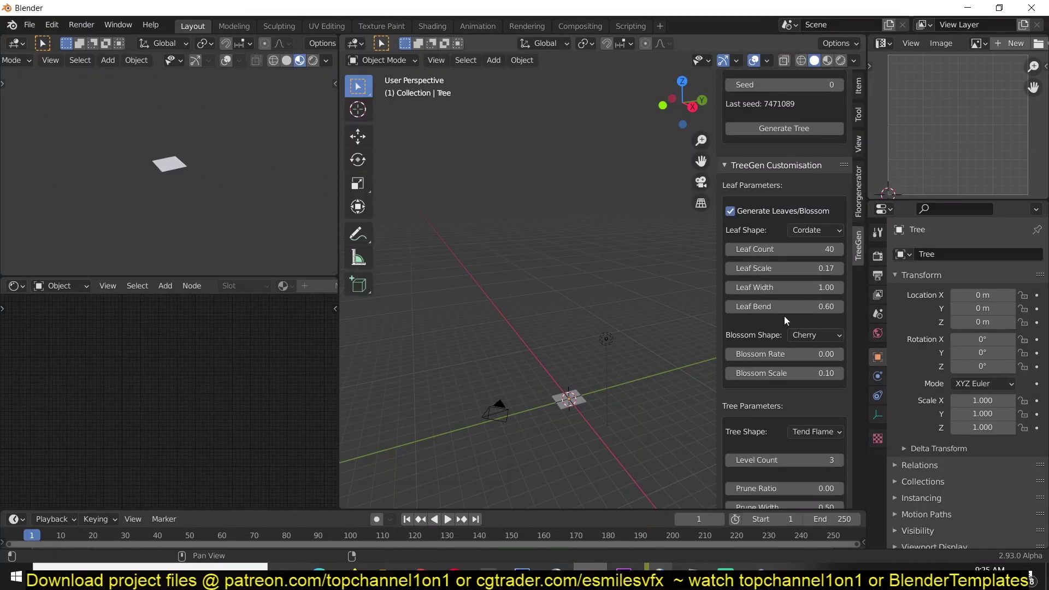
left_click(816, 230)
Read the leaf and blossom settings on the Leaf Parameters wiki page in the browser, and view Blender's Blossom Shape options.
key("alt+Tab")
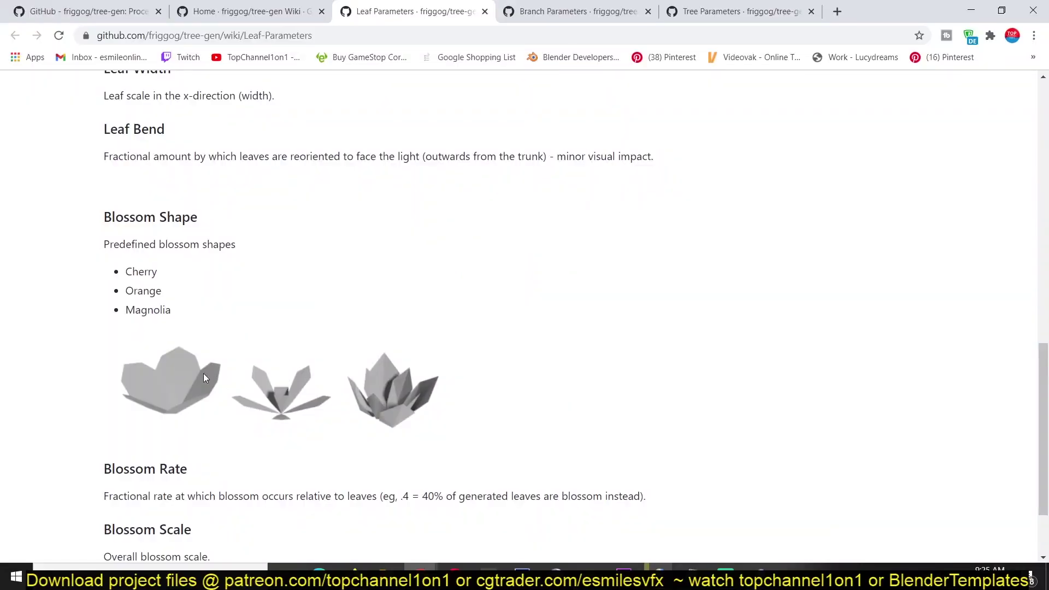
scroll(228, 368, "up", 8)
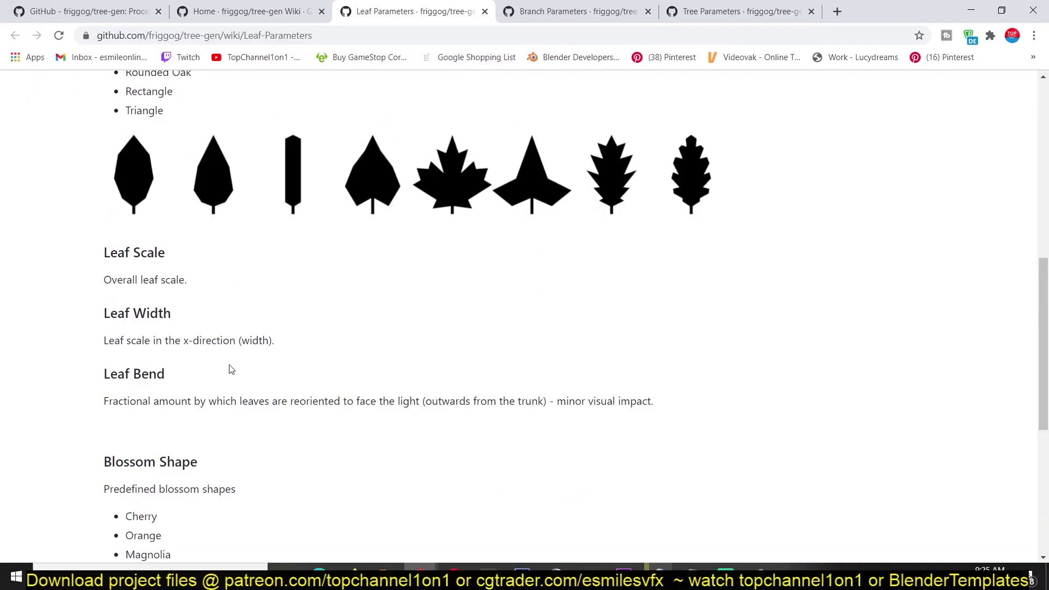
scroll(183, 403, "down", 6)
scroll(245, 478, "down", 4)
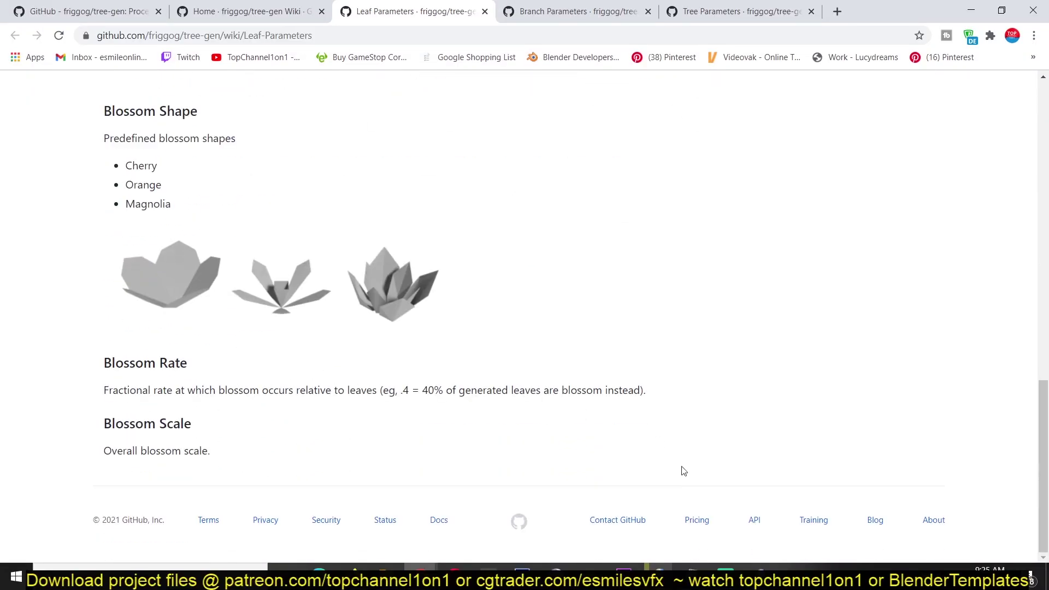
left_click(611, 563)
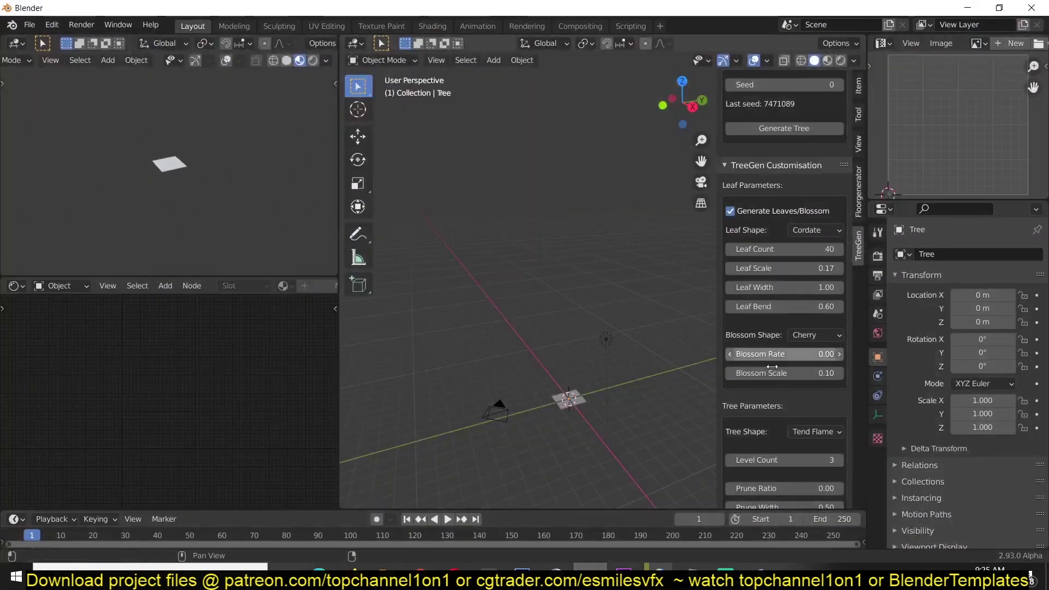
left_click(815, 335)
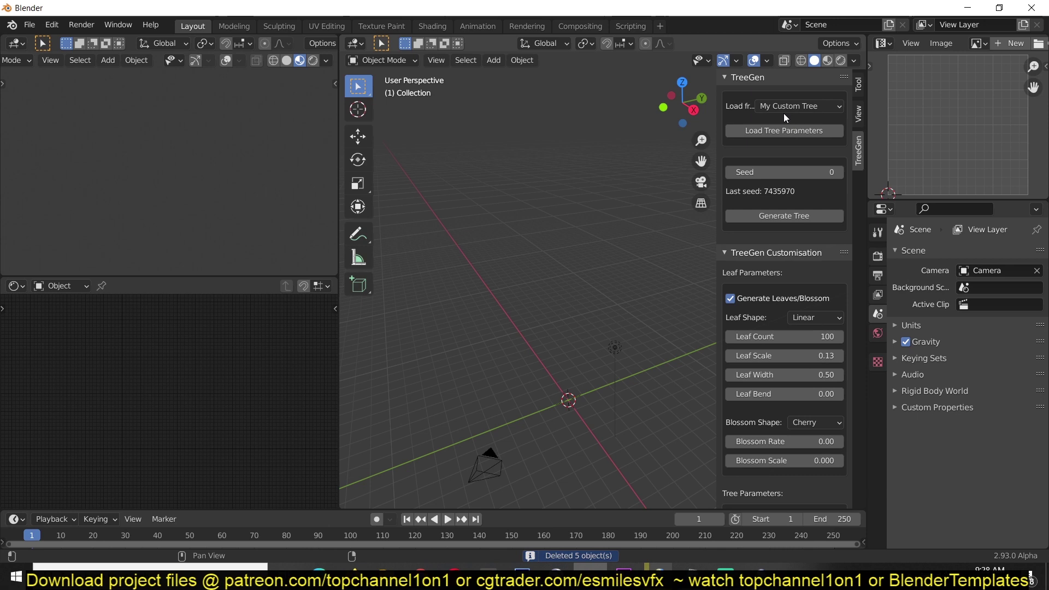
Choose the Black Oak preset in TreeGen and generate a tree.
left_click(798, 106)
left_click(761, 134)
left_click(798, 106)
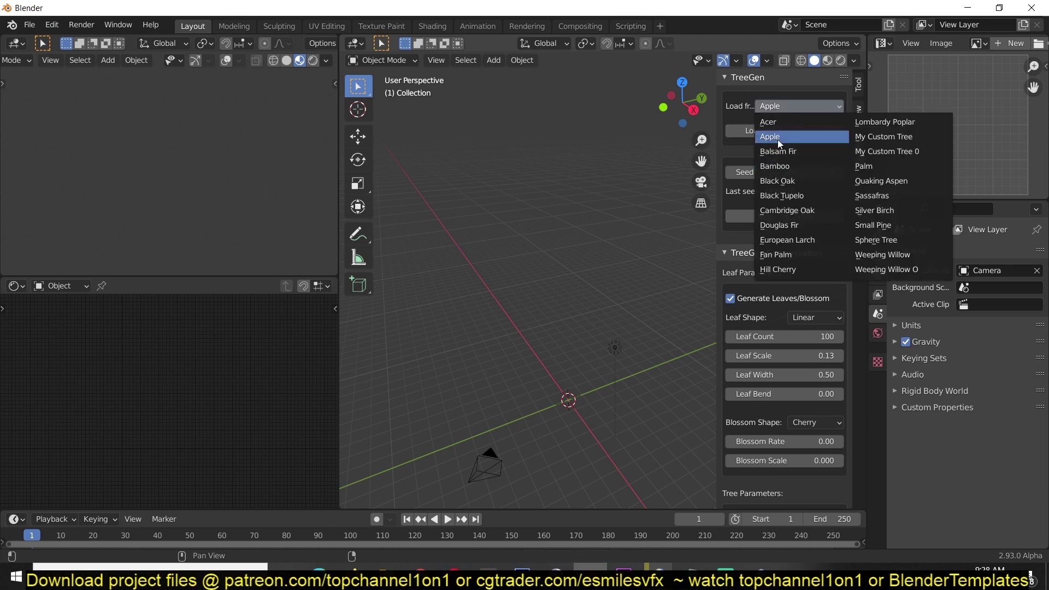
left_click(777, 180)
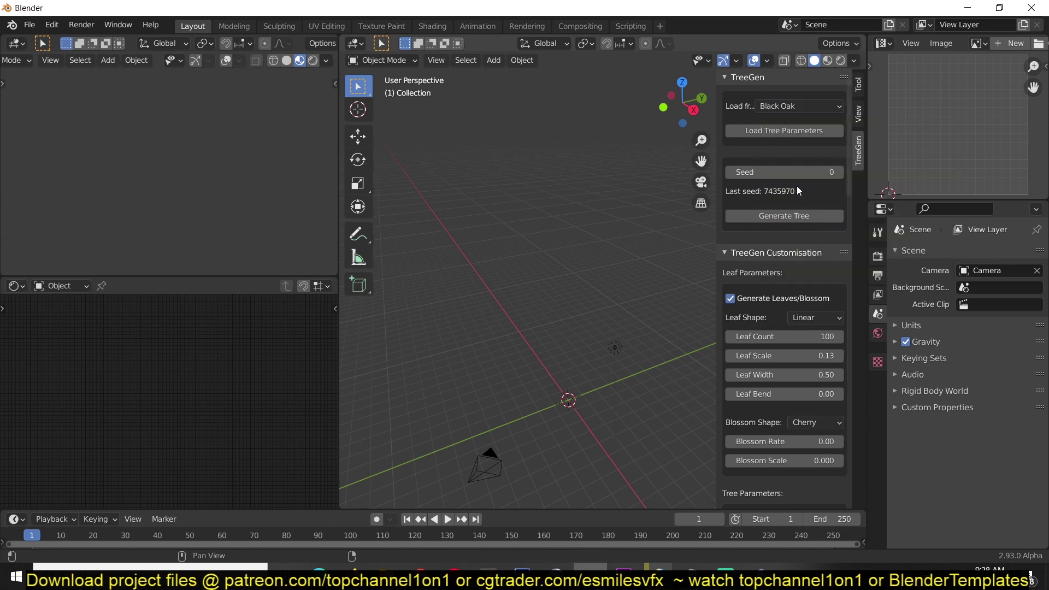
left_click(807, 217)
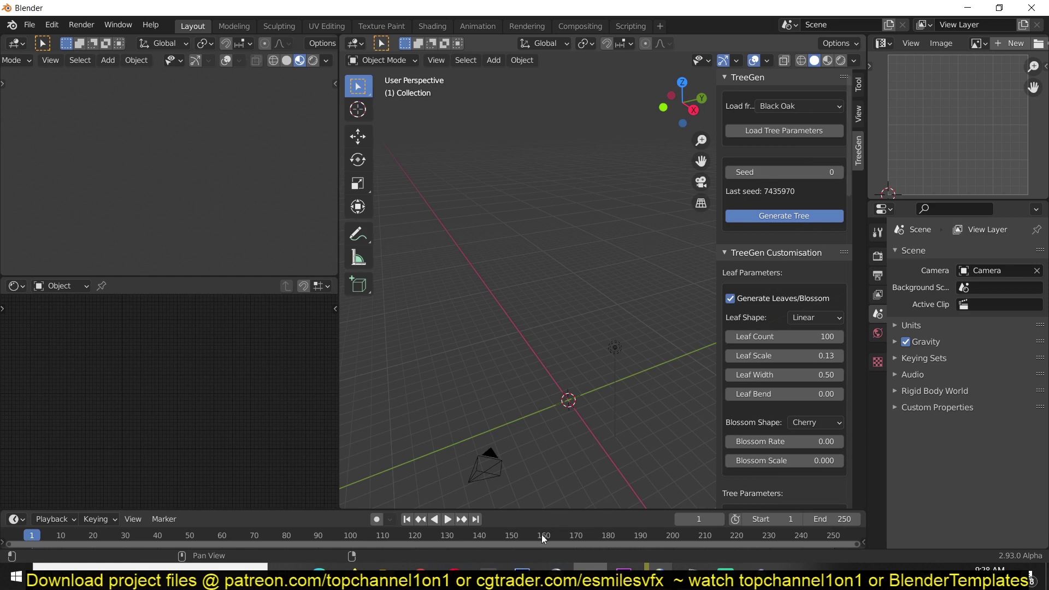
Switch to the browser and skim the Tree Parameters, Leaf Parameters and Branch Parameters wiki pages.
mouse_move(421, 568)
left_click(481, 522)
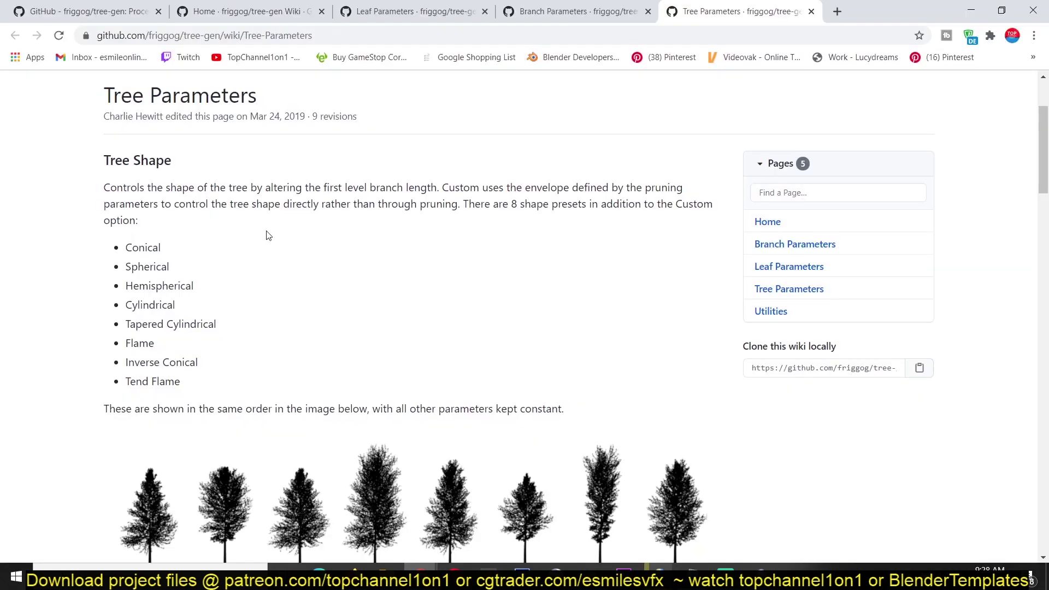
scroll(268, 235, "up", 3)
scroll(295, 233, "down", 20)
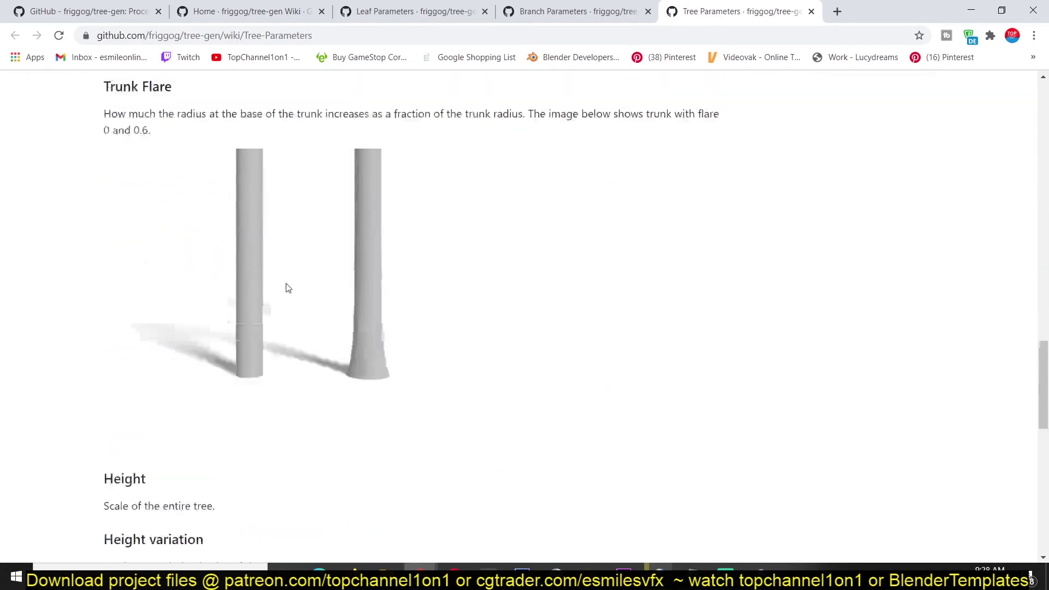
scroll(287, 288, "up", 10)
left_click(415, 11)
scroll(428, 221, "up", 10)
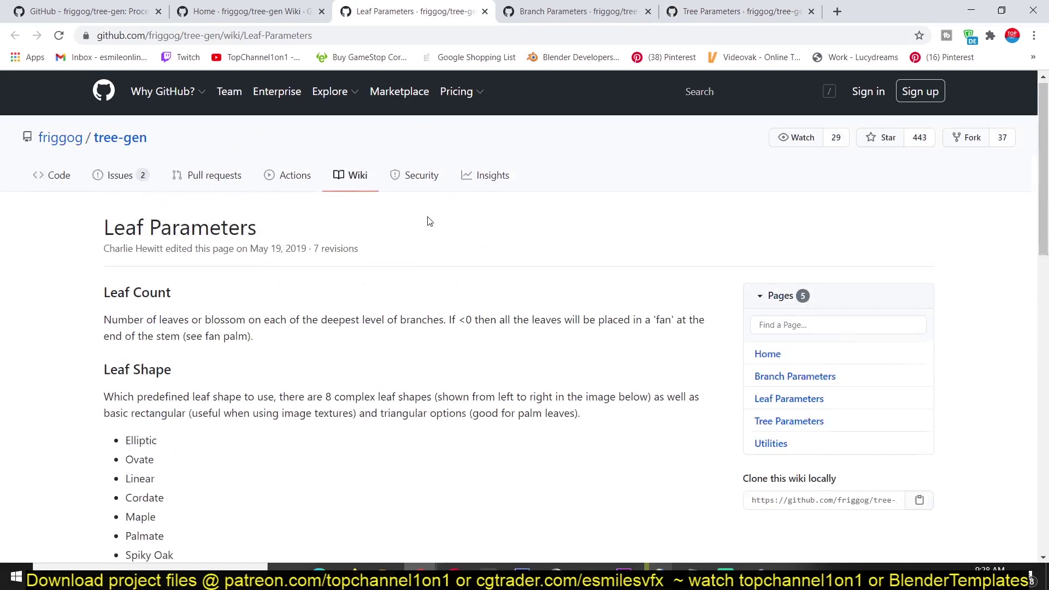
left_click(576, 11)
scroll(486, 316, "up", 7)
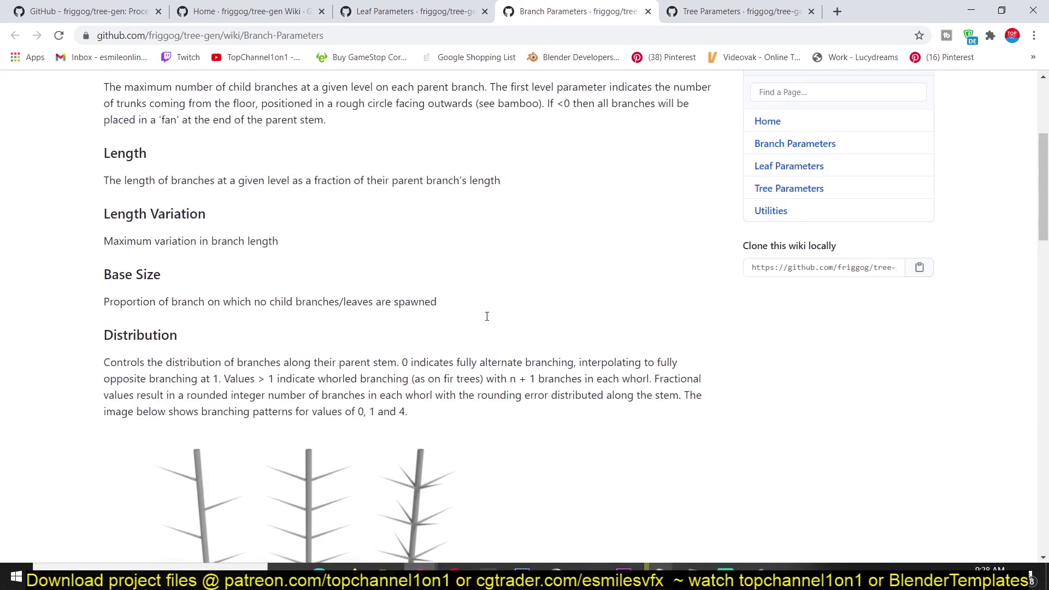
scroll(486, 317, "down", 7)
Read the Tree Shape presets and Level Count explanation on the Tree Parameters wiki page.
left_click(741, 11)
scroll(221, 305, "up", 5)
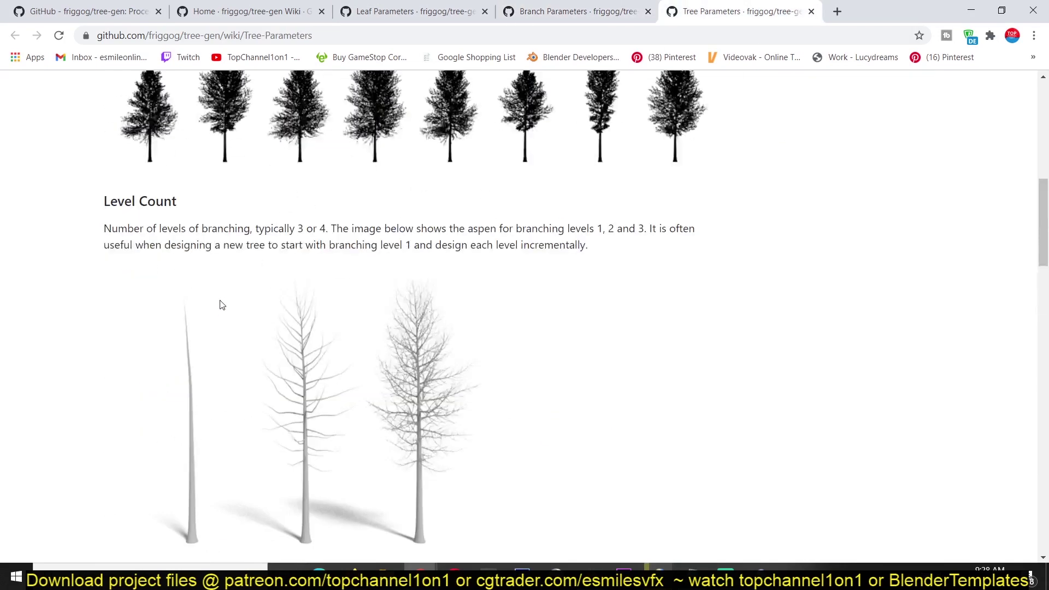
scroll(221, 317, "up", 6)
scroll(525, 295, "down", 2)
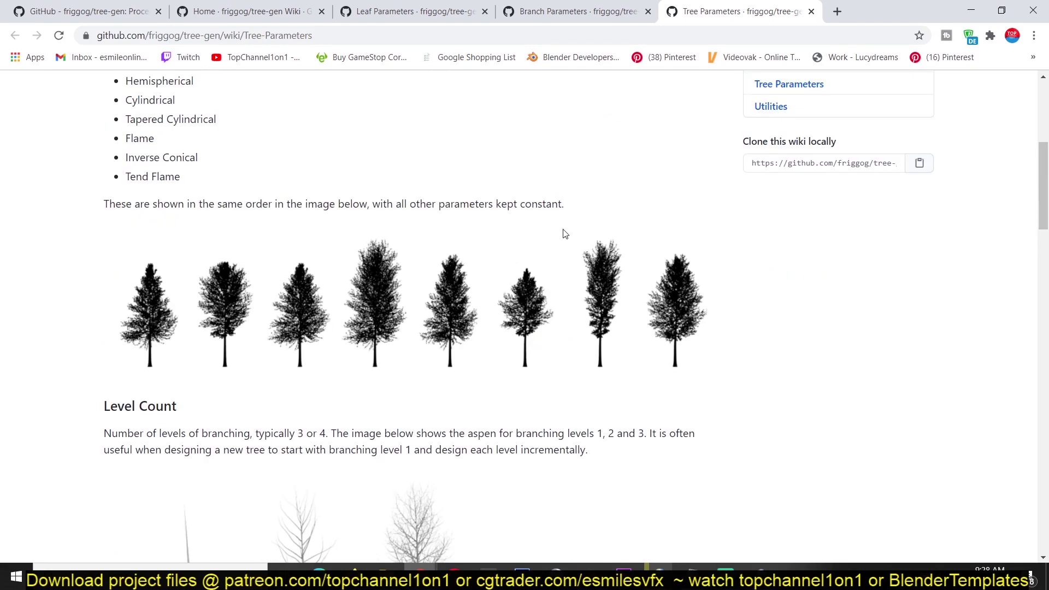
scroll(185, 175, "up", 4)
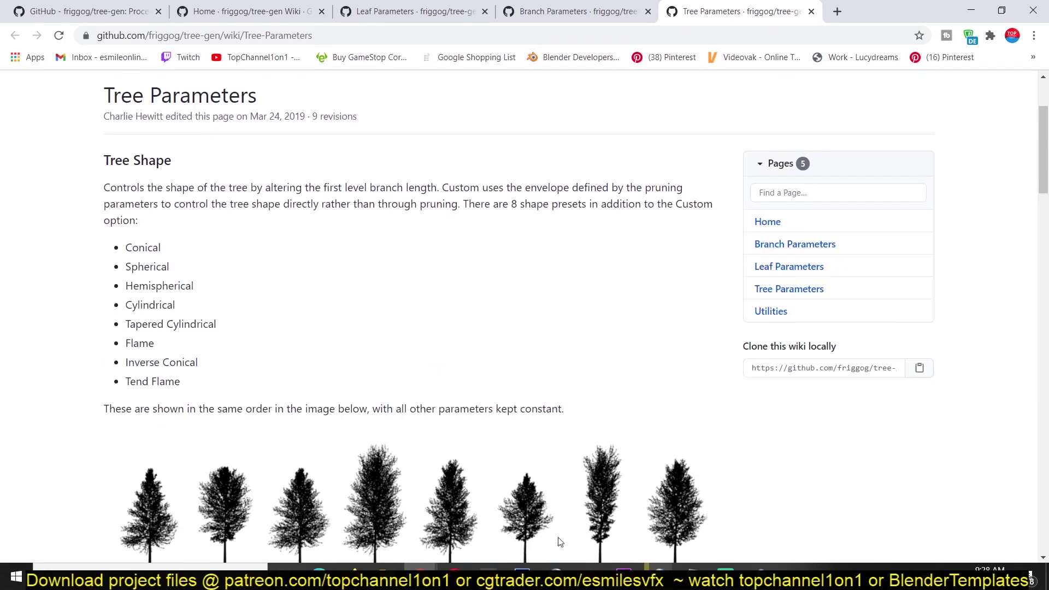
Switch to Blender and set the Tree Shape to Flame in the TreeGen customisation settings.
left_click(642, 561)
left_click(814, 344)
left_click(785, 437)
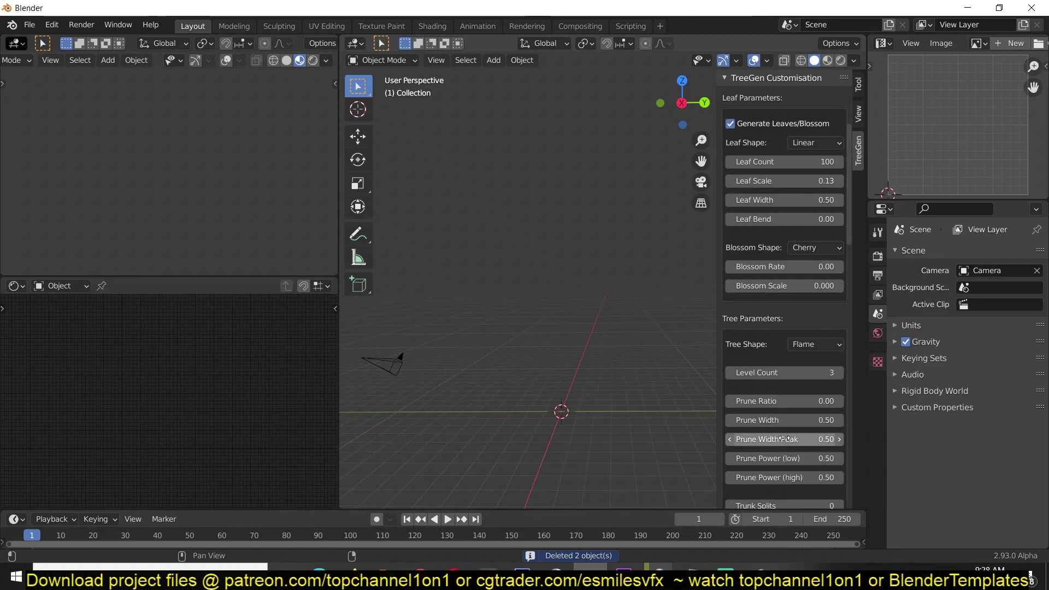
Check the leaf shape illustrations in the browser wiki, and in Blender set Leaf Shape to Linear and Blossom Shape to Magnolia.
key("alt+Tab")
scroll(493, 388, "down", 3)
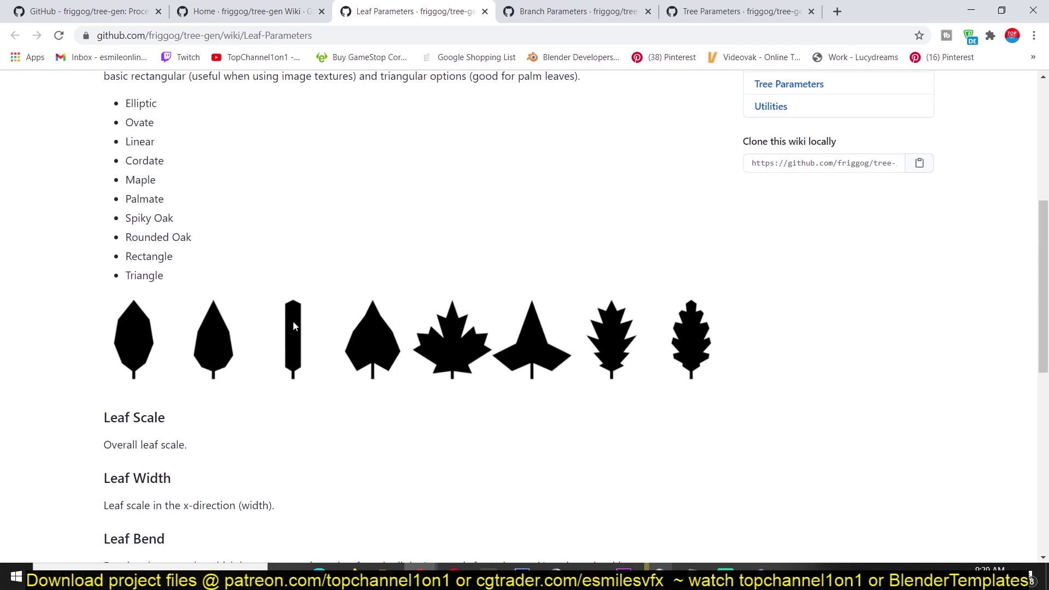
key("alt+Tab")
left_click(815, 142)
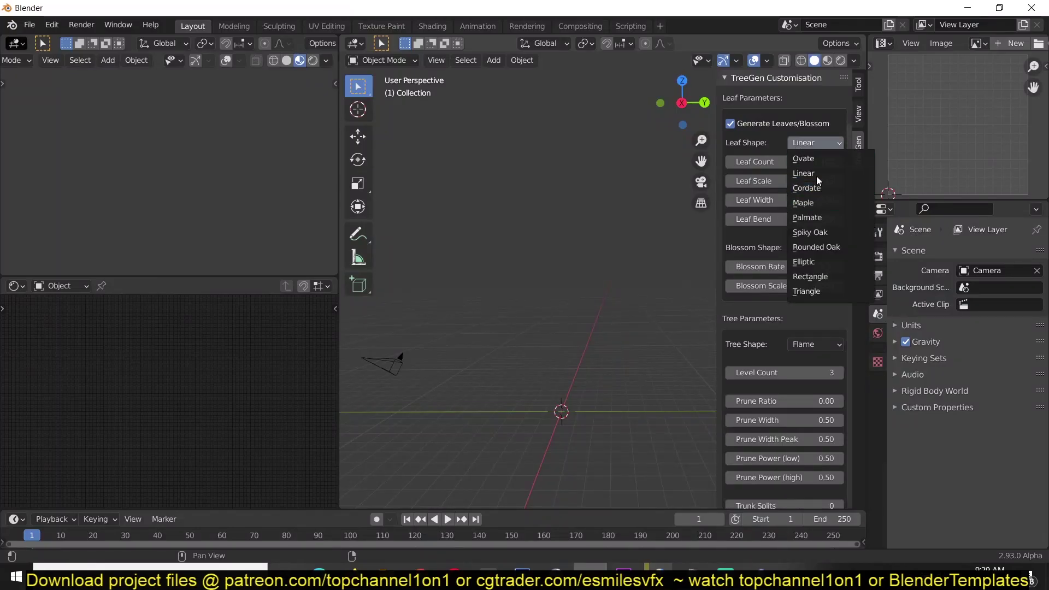
left_click(816, 174)
Review the remaining TreeGen parameters and save the customised settings as a custom tree.
scroll(731, 434, "up", 2)
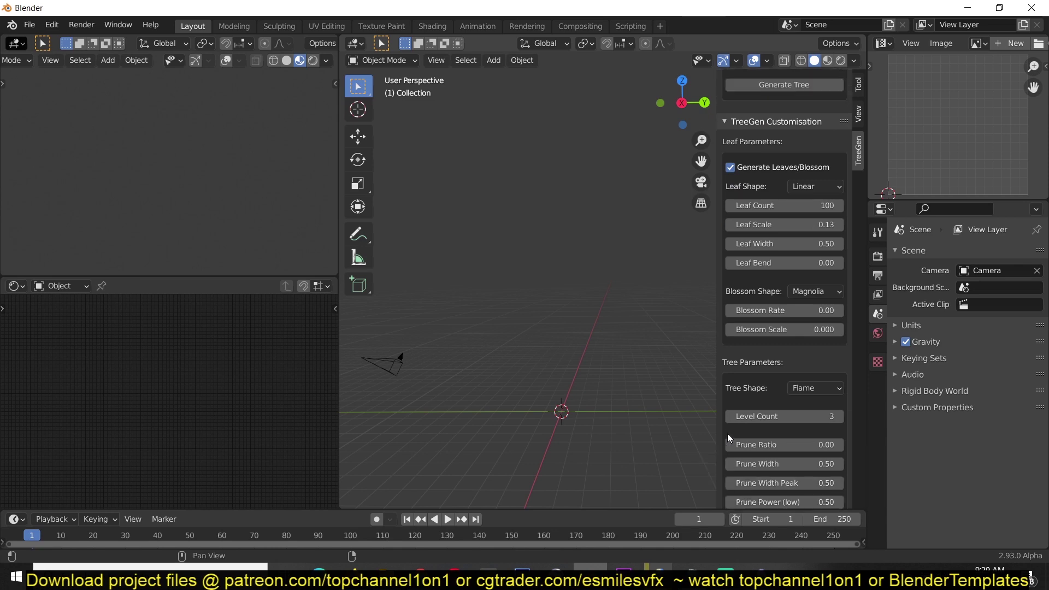
scroll(730, 437, "up", 5)
scroll(729, 437, "down", 20)
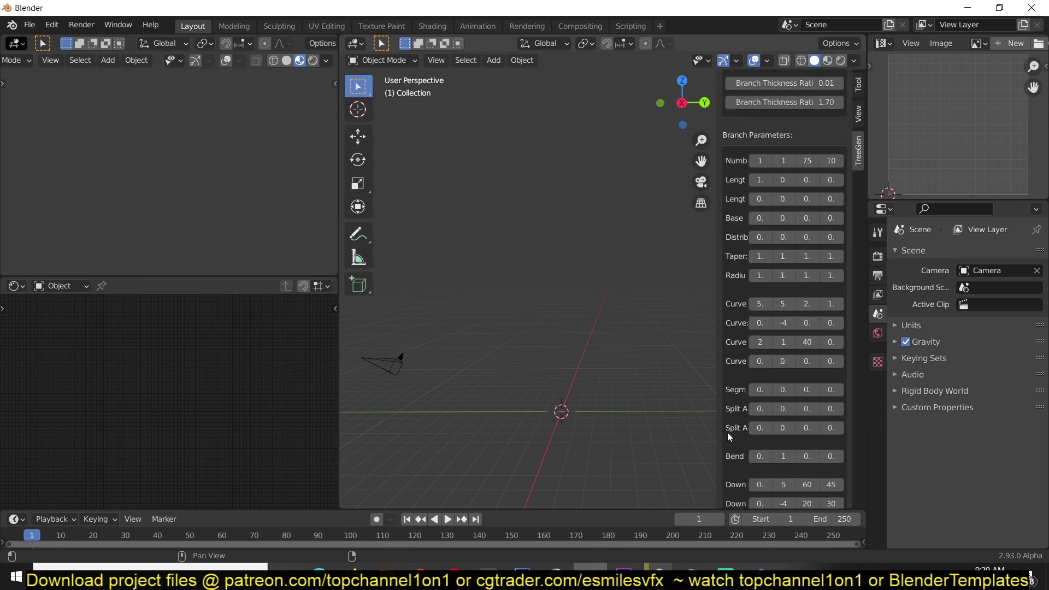
scroll(730, 437, "down", 15)
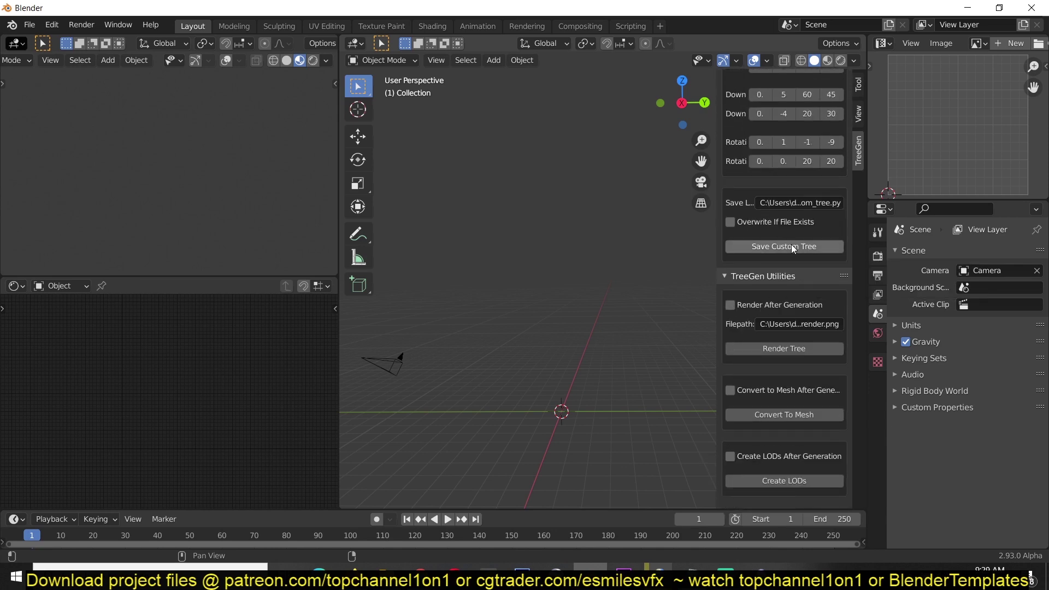
scroll(793, 248, "up", 20)
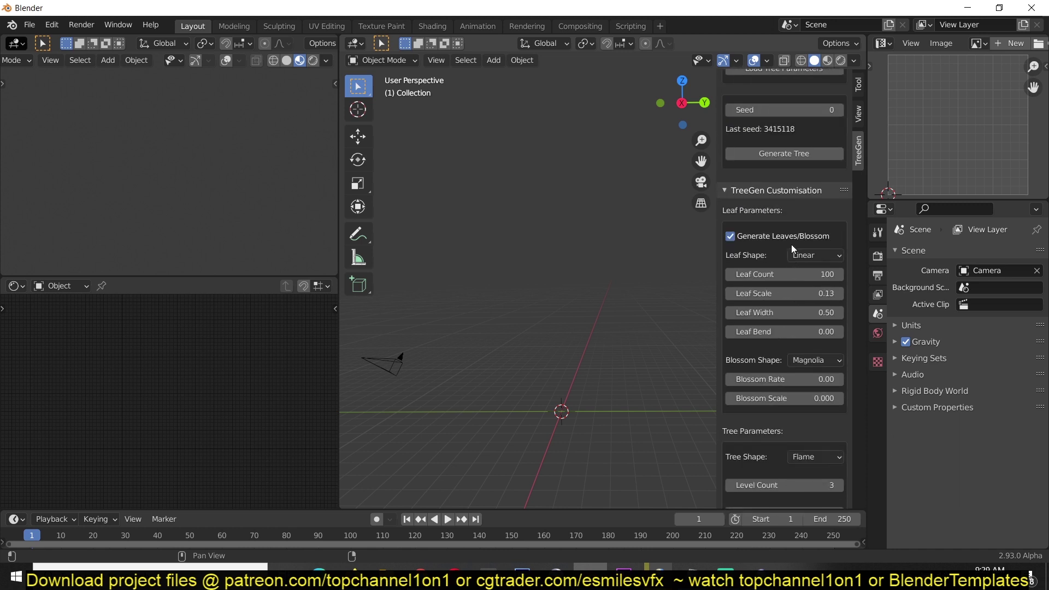
scroll(793, 248, "up", 3)
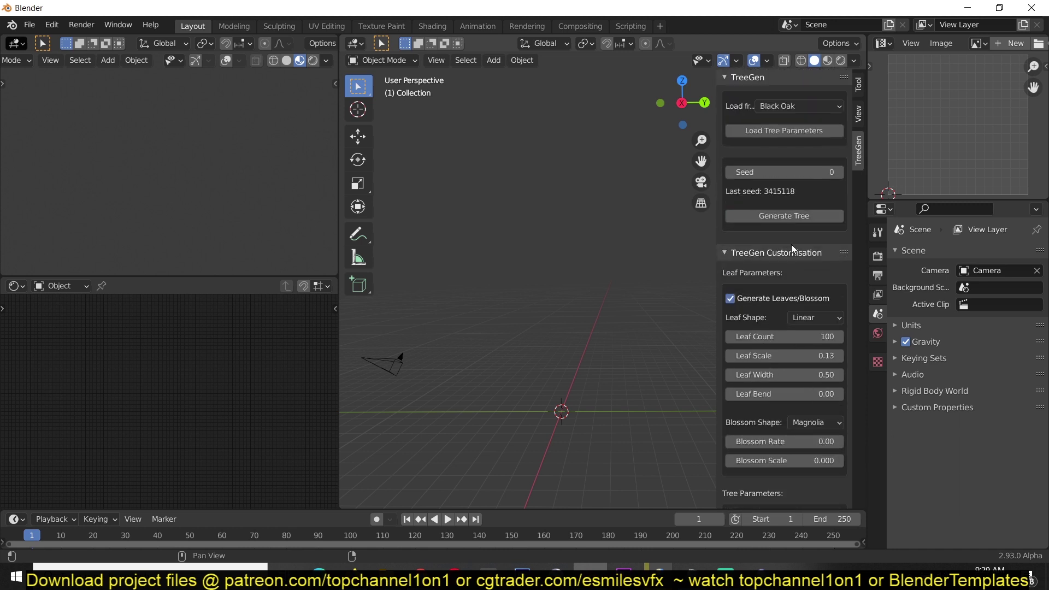
Generate a tree from the My Custom Tree 1 preset and inspect its branches and leaves up close.
left_click(763, 109)
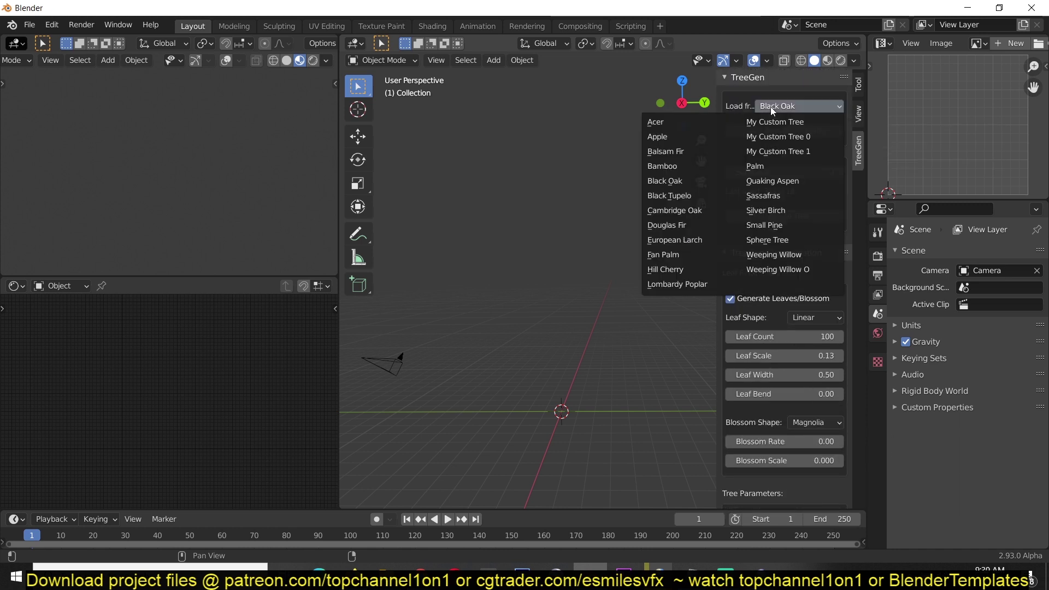
left_click(789, 151)
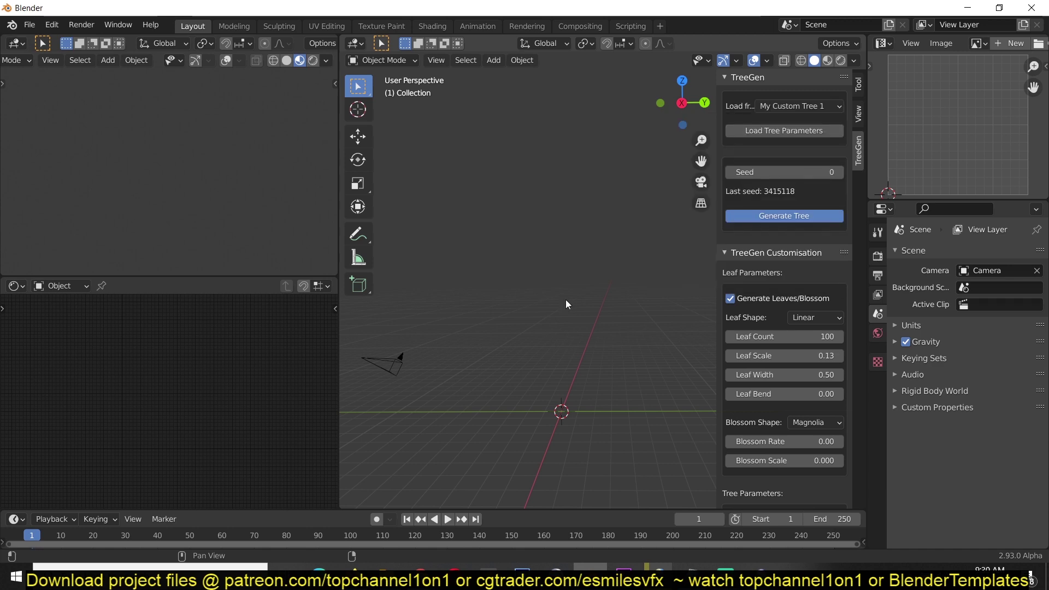
scroll(566, 298, "up", 3)
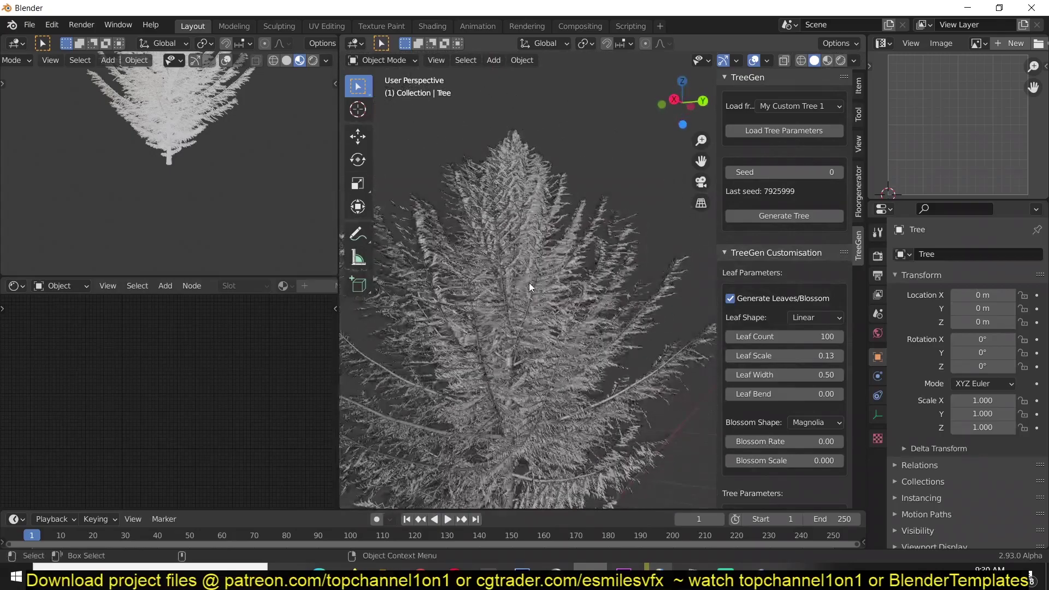
middle_click_drag(562, 240, 511, 260)
scroll(569, 214, "up", 3)
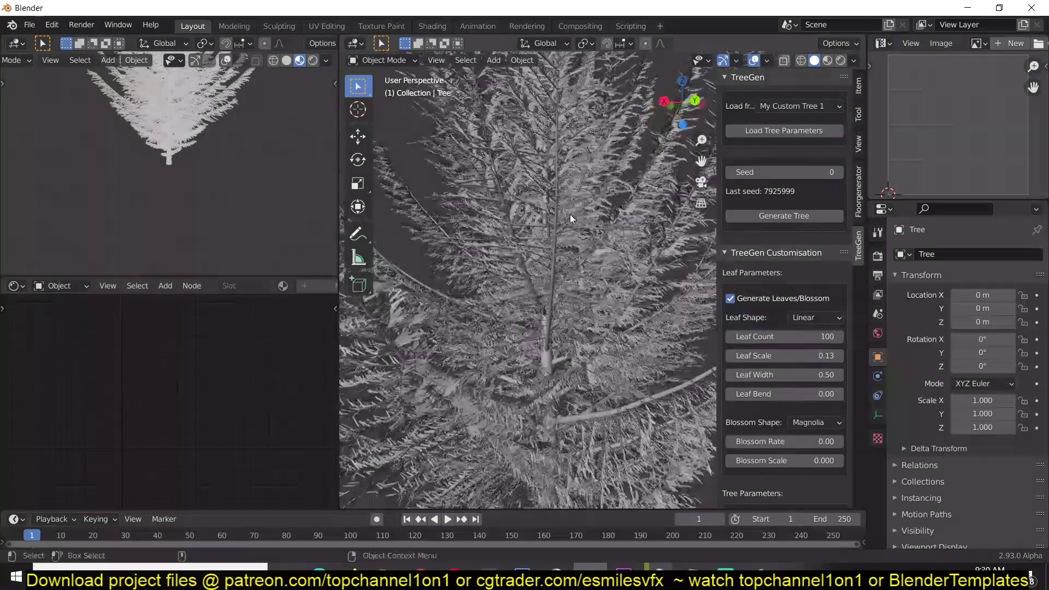
scroll(543, 336, "up", 5)
middle_click_drag(543, 336, 589, 367)
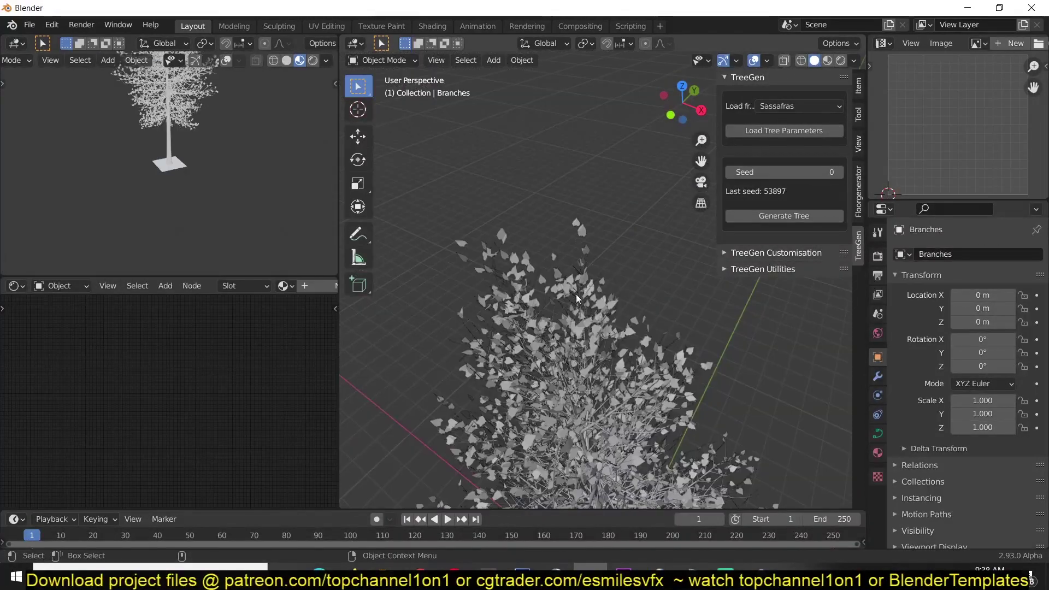
Select the branches object of the Sassafras tree, followed by its separate leaves object.
scroll(577, 299, "down", 4)
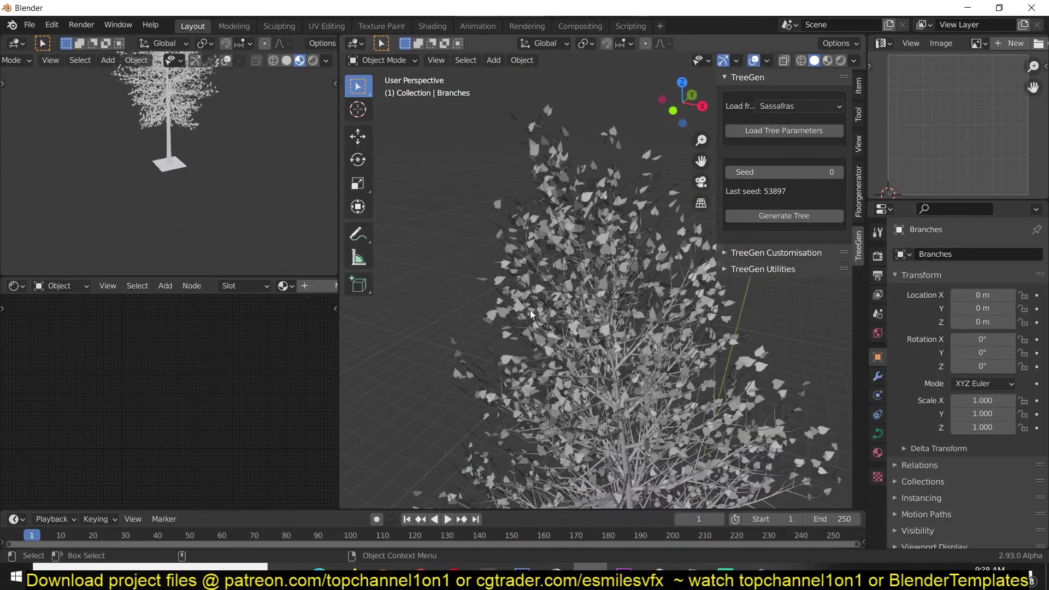
left_click(467, 335)
middle_click_drag(460, 335, 469, 368)
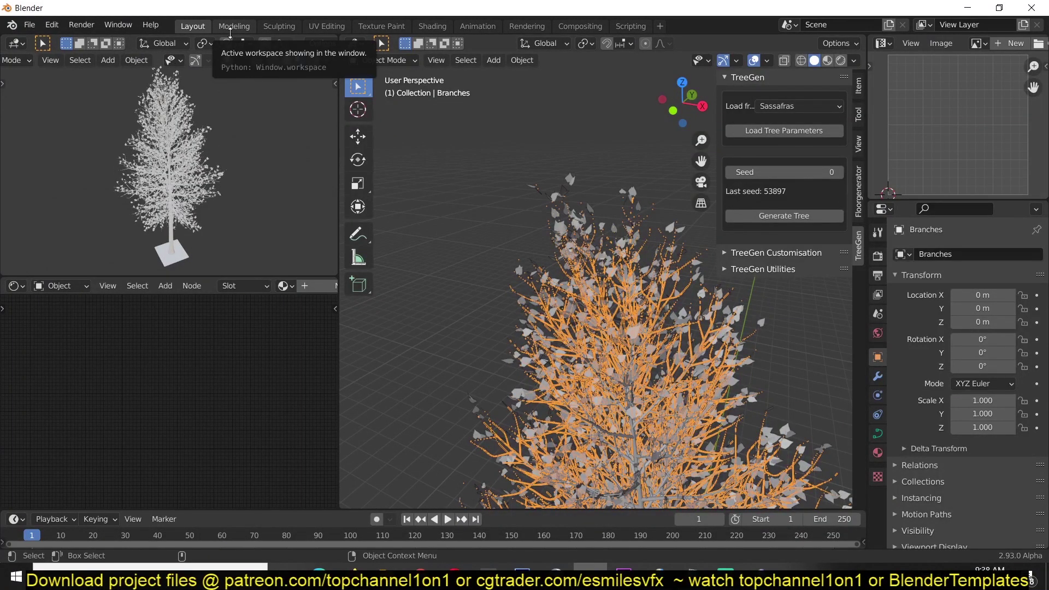
scroll(572, 211, "up", 1)
left_click(573, 210)
scroll(566, 201, "up", 1)
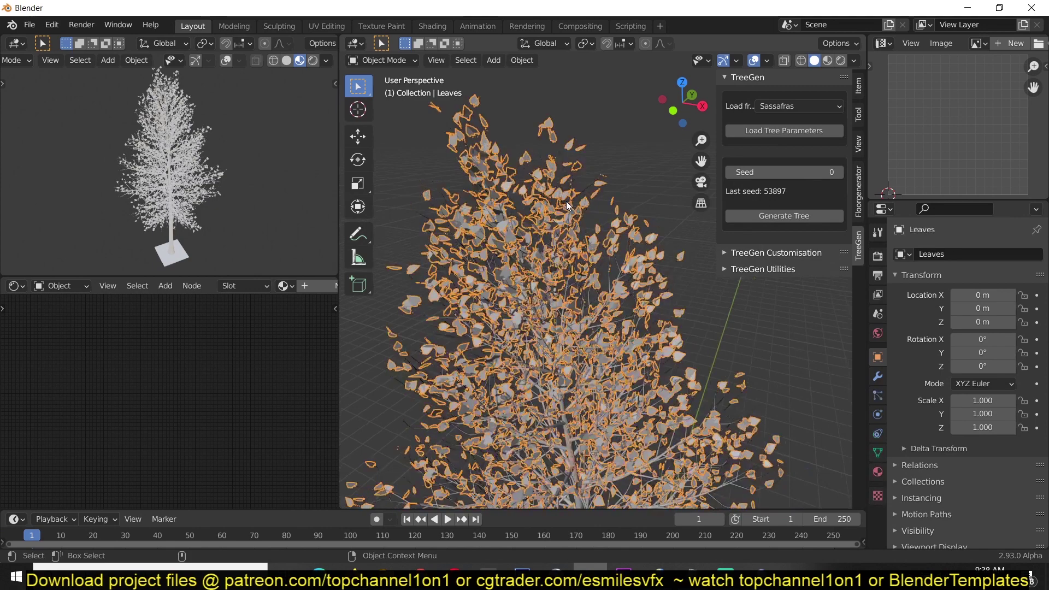
Hide the viewport sidebar and inspect the selected leaves of the Sassafras tree up close.
key("n")
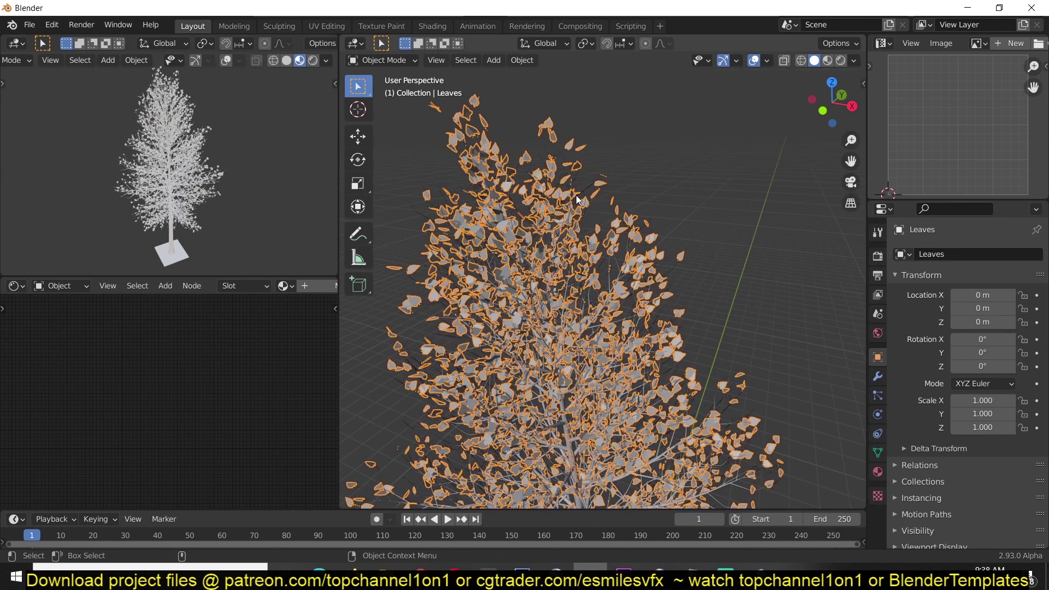
scroll(589, 148, "up", 6)
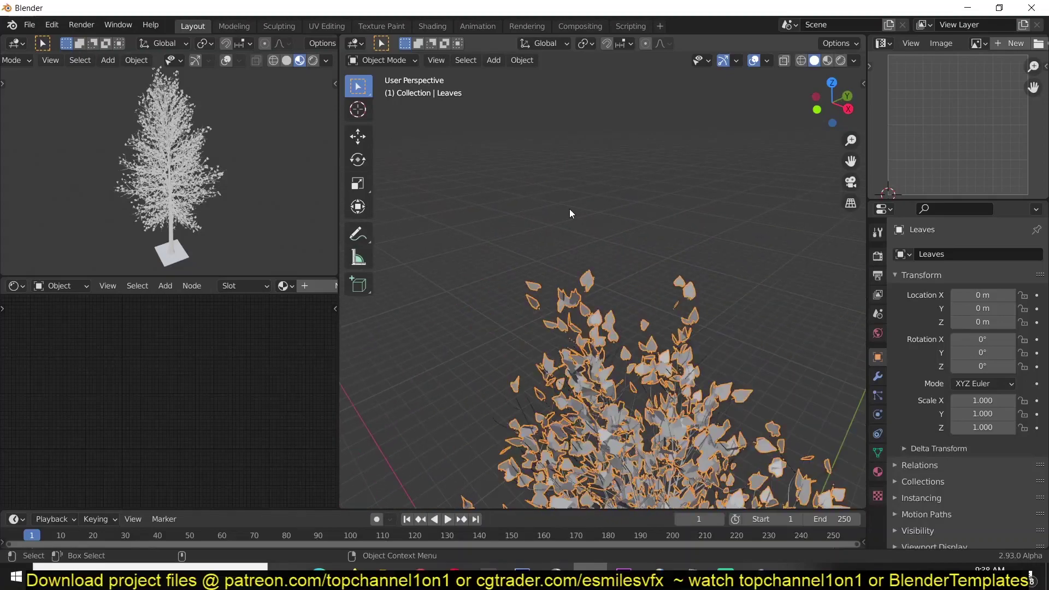
scroll(569, 208, "up", 4)
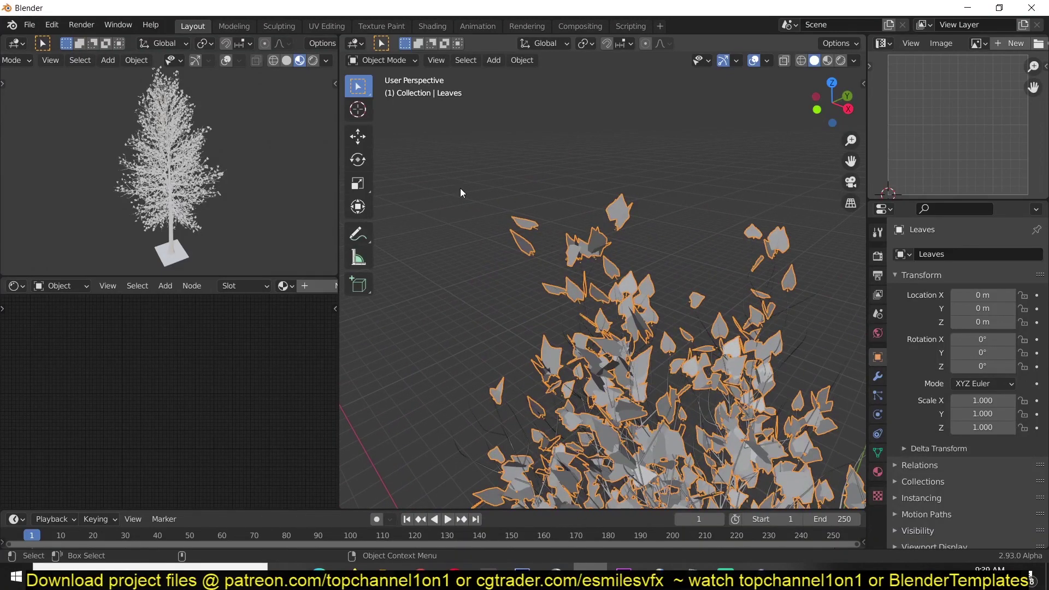
scroll(163, 171, "up", 5)
middle_click_drag(737, 265, 589, 242)
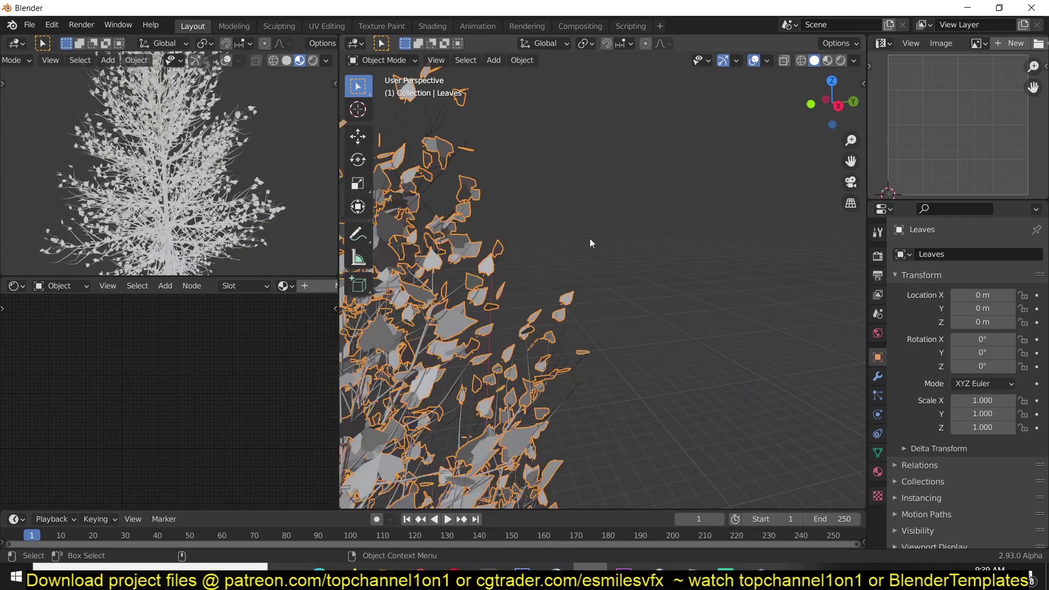
Enter mesh editing on the leaves object and unwrap the UVs of all its leaves.
scroll(588, 243, "down", 6)
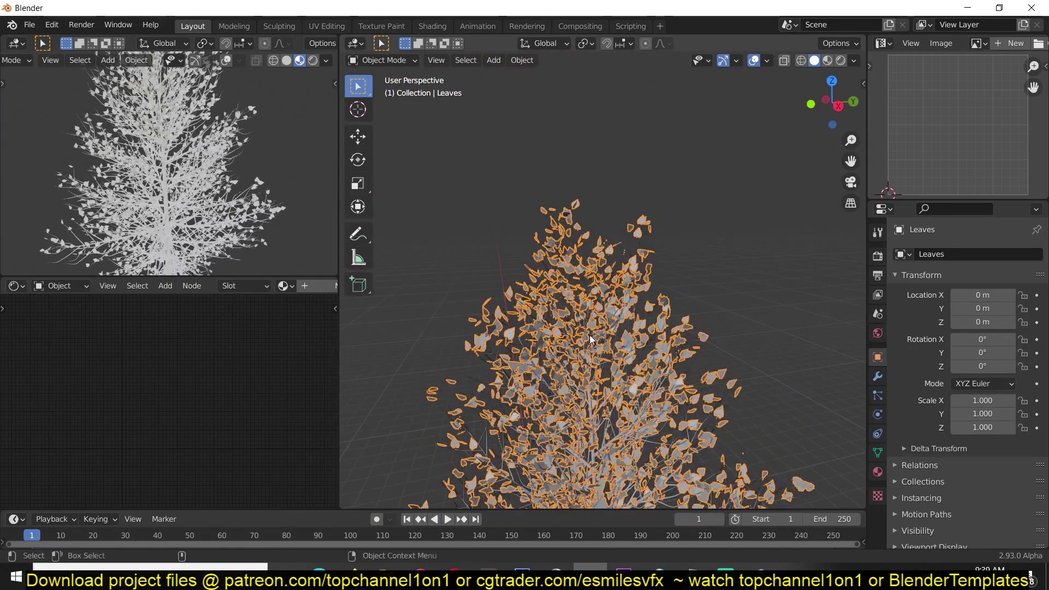
key("Tab")
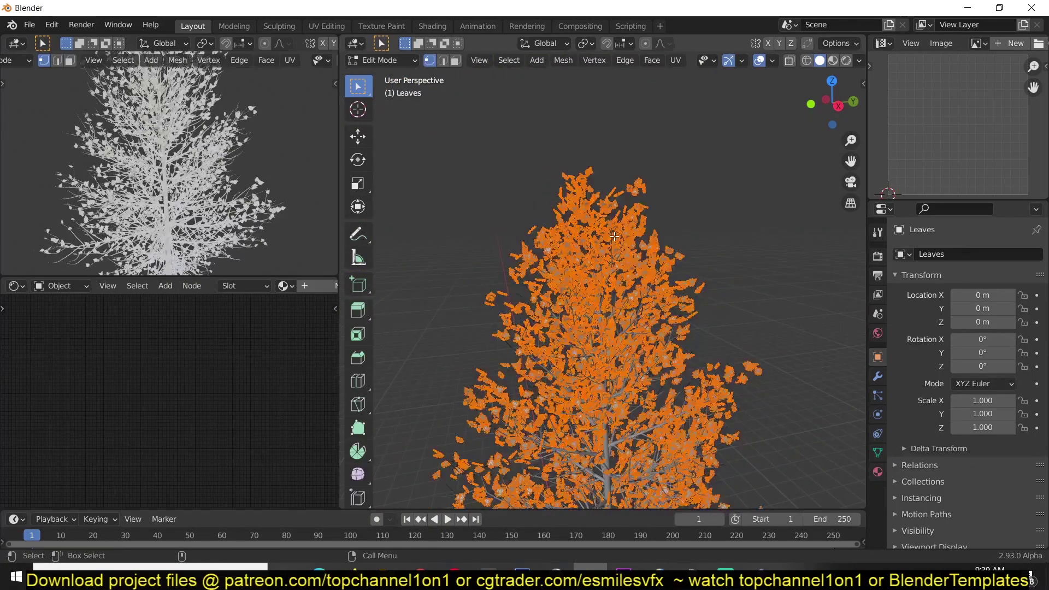
key("u")
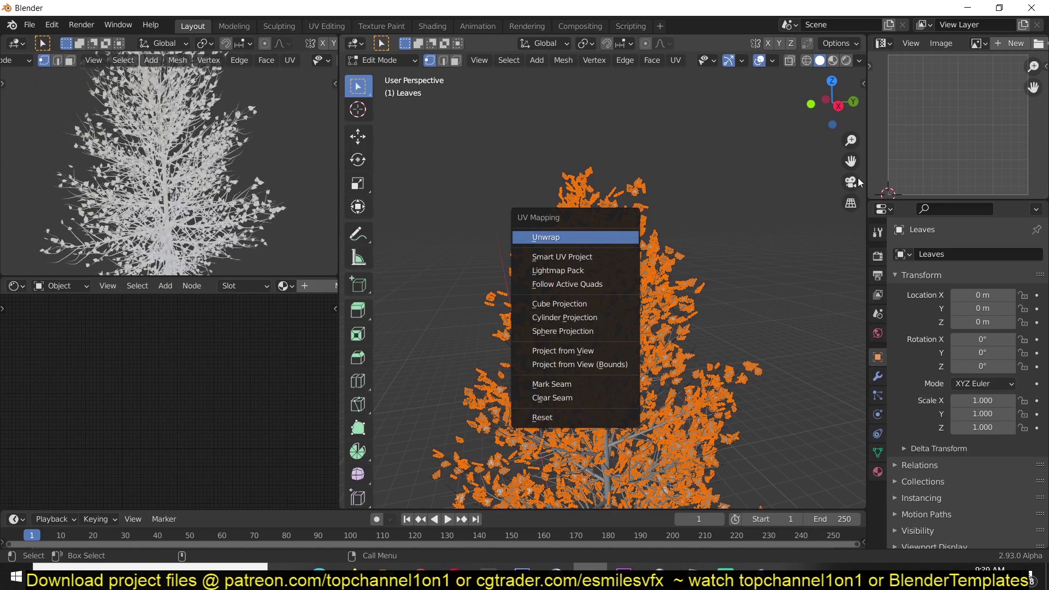
key("Return")
Enlarge the UV editor and examine the layout of the unwrapped leaf islands, then restore the workspace in object mode.
key("ctrl+space")
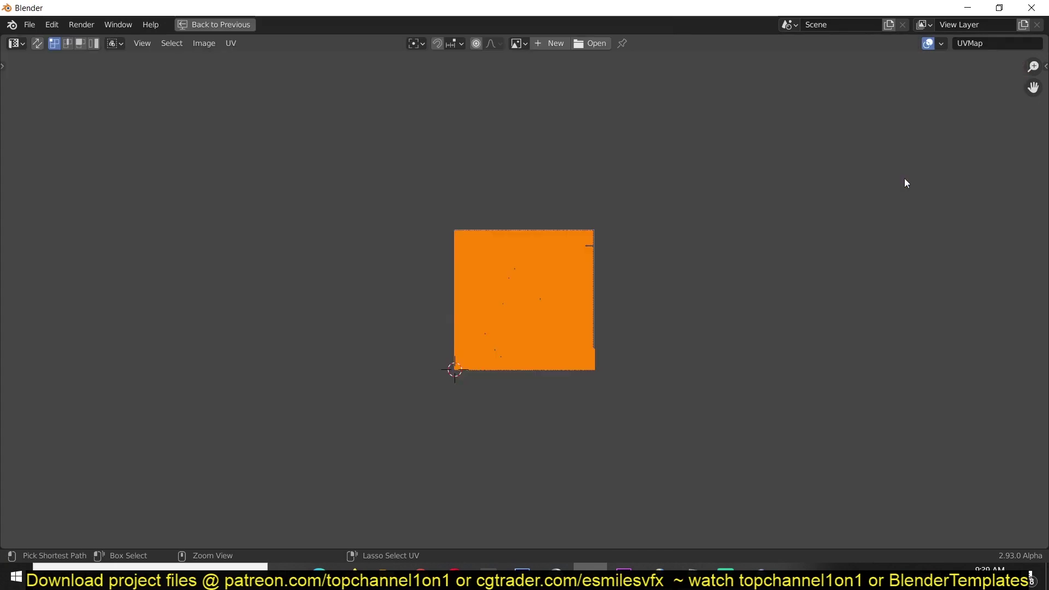
scroll(514, 338, "up", 10)
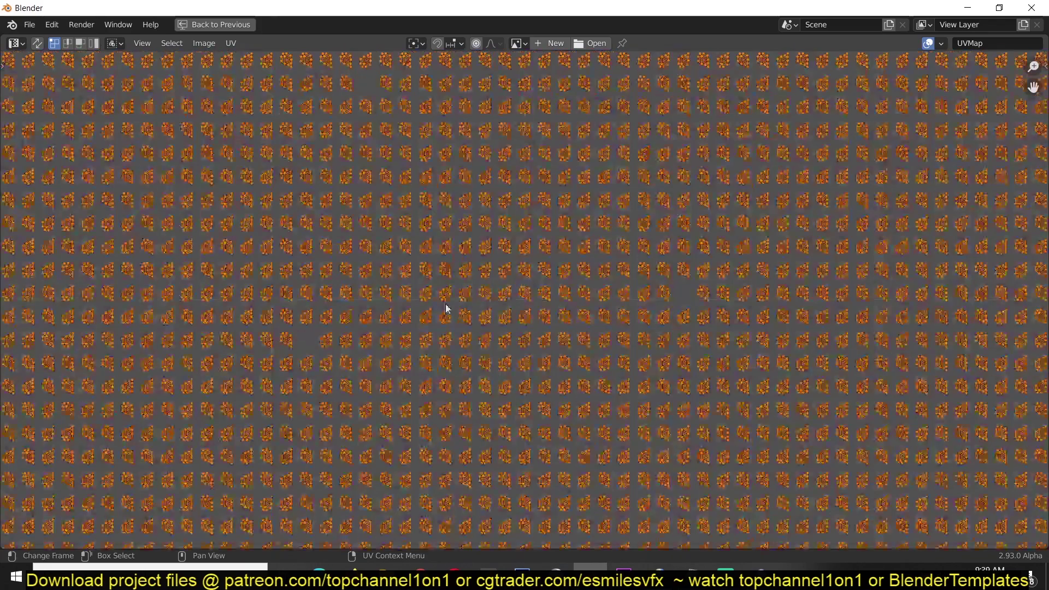
scroll(447, 309, "up", 6)
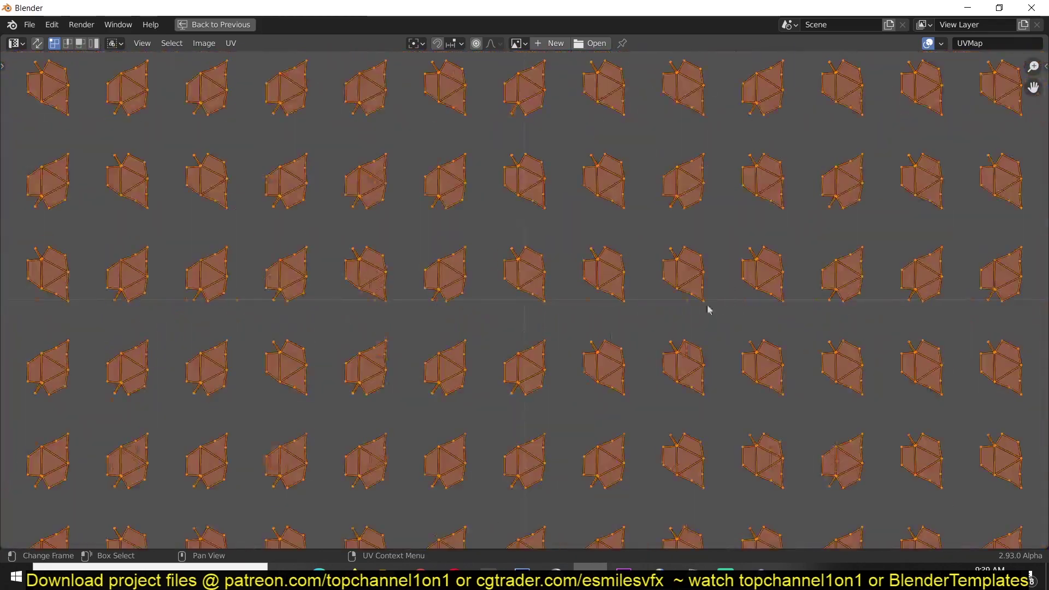
scroll(597, 286, "down", 15)
scroll(596, 285, "up", 6)
scroll(382, 312, "down", 3)
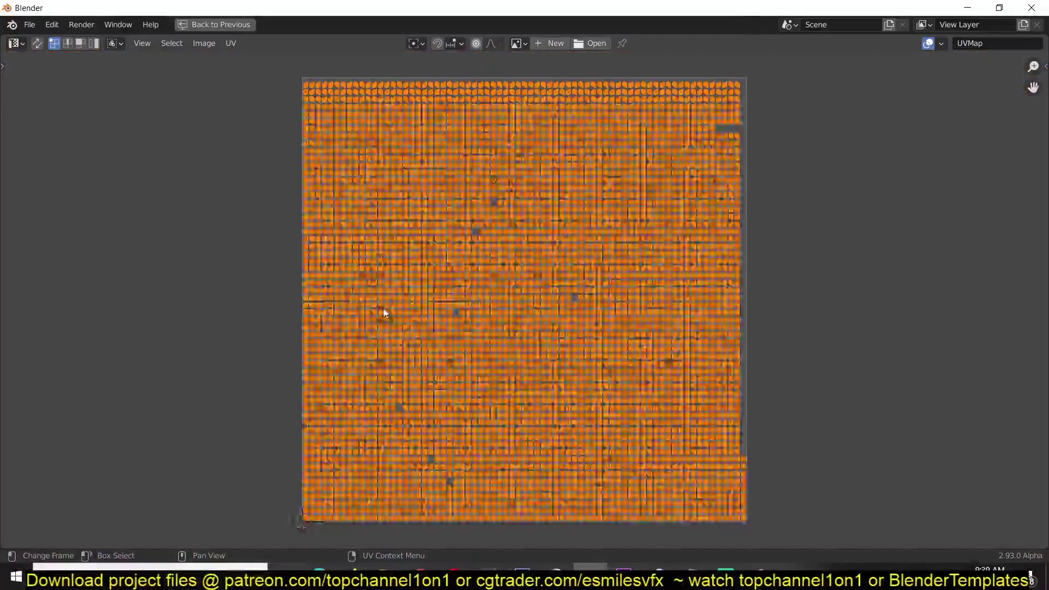
scroll(382, 308, "down", 2)
scroll(536, 262, "up", 9)
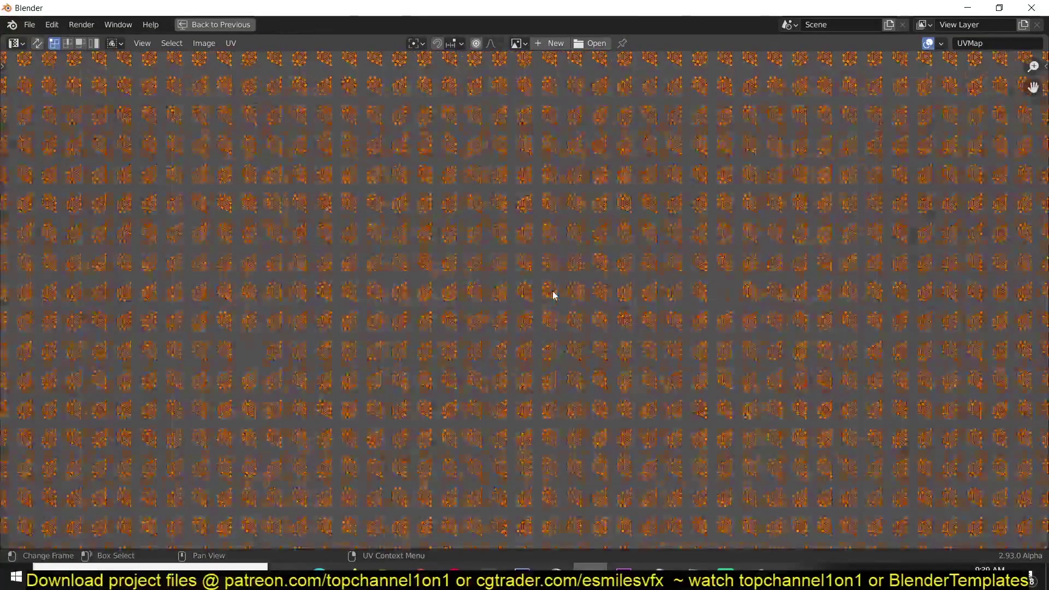
scroll(553, 295, "down", 6)
key("ctrl+space")
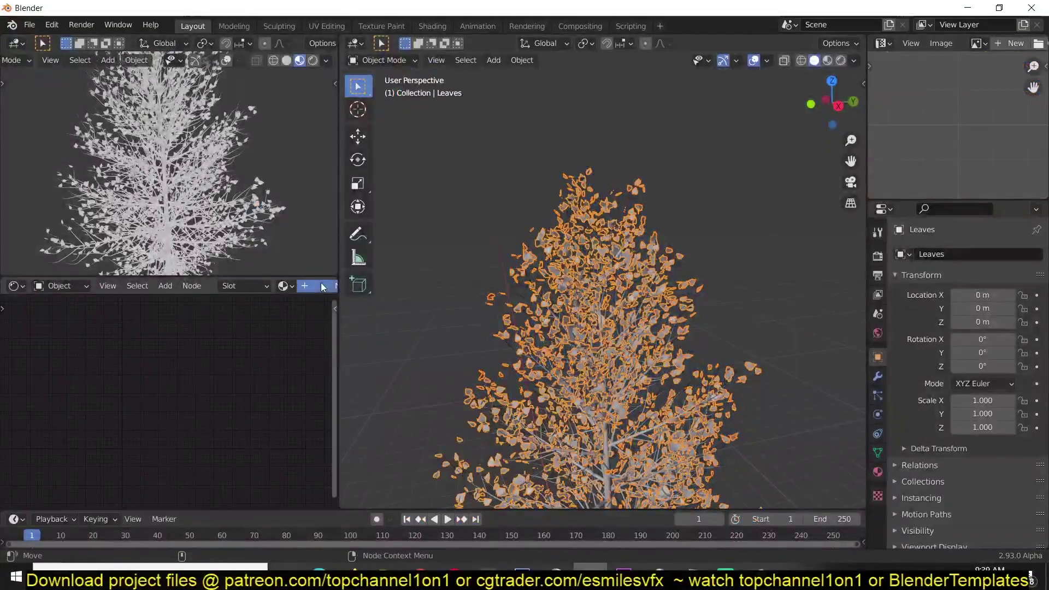
Create a new material for the leaves and add an Image Texture node beside the Principled BSDF.
left_click(323, 287)
scroll(201, 333, "up", 3)
key("shift+a")
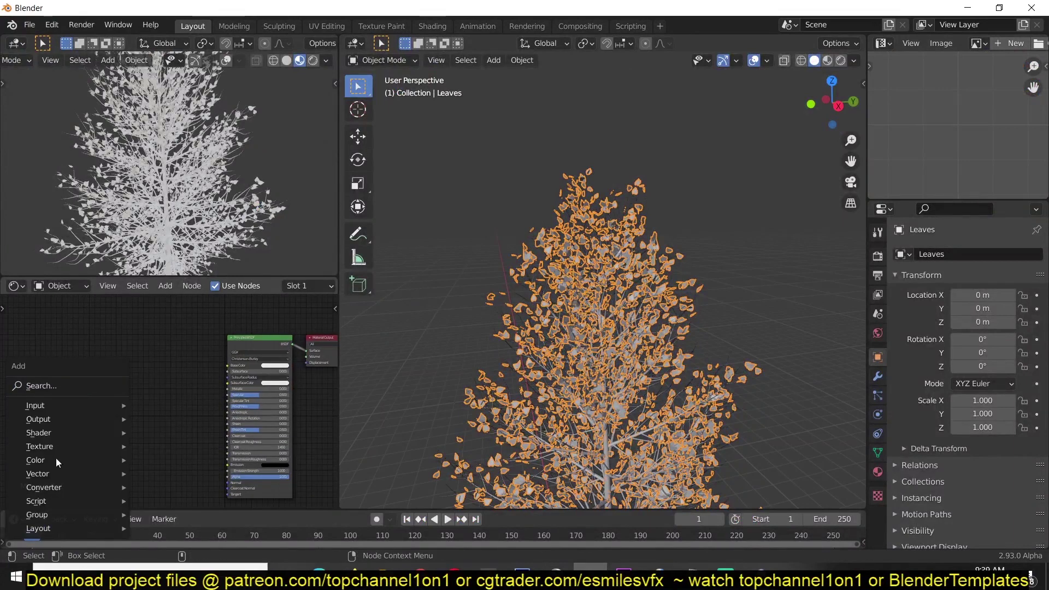
mouse_move(93, 446)
left_click(191, 327)
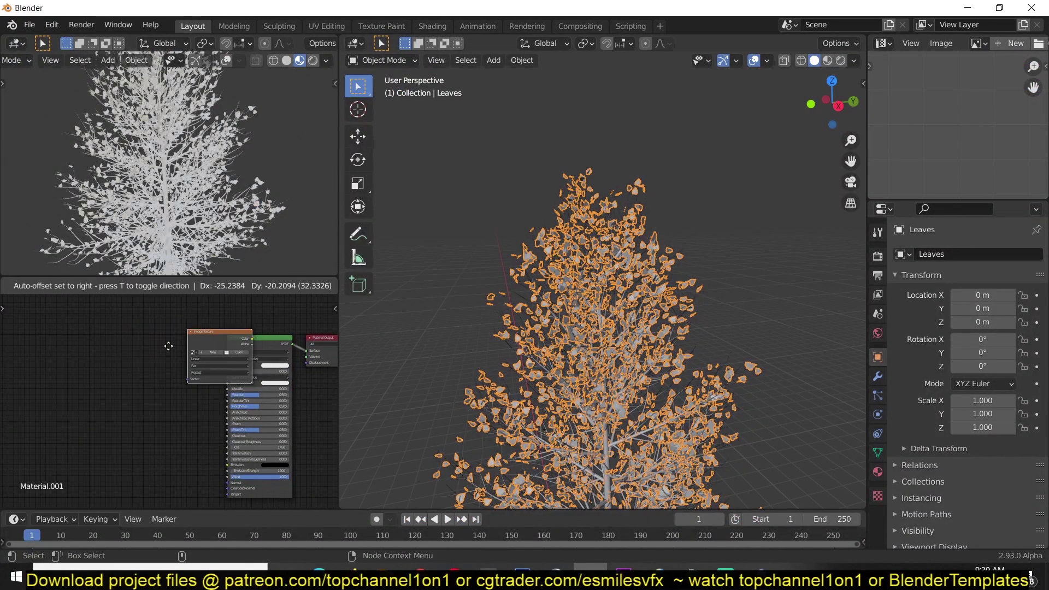
left_click(119, 386)
Load the TexturesCom leaf image from the plants folder into the texture node and preview it on the tree's leaves.
left_click(192, 394)
left_click(192, 394)
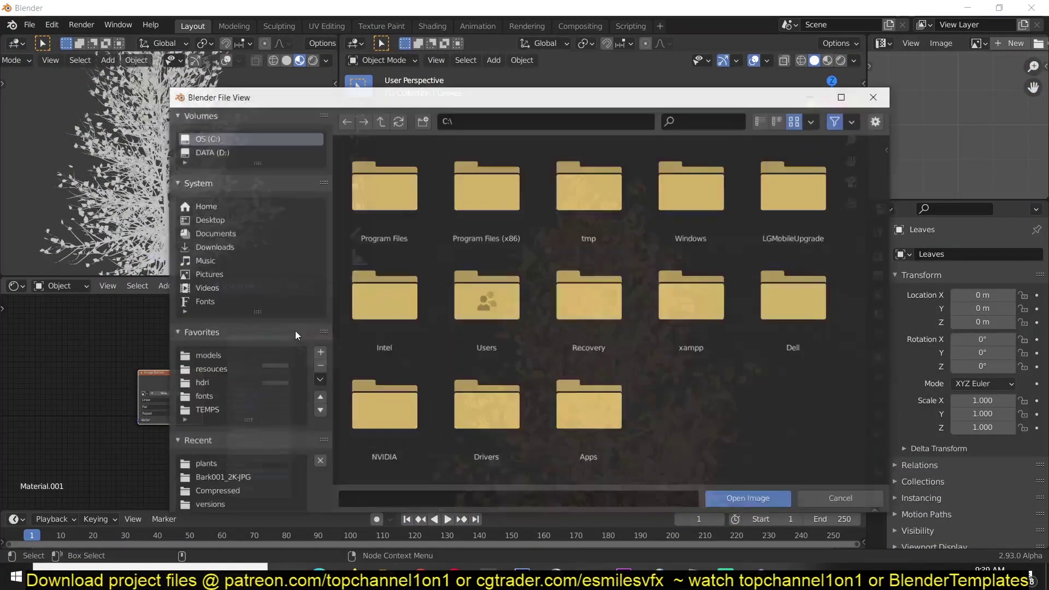
left_click(202, 464)
double_click(409, 198)
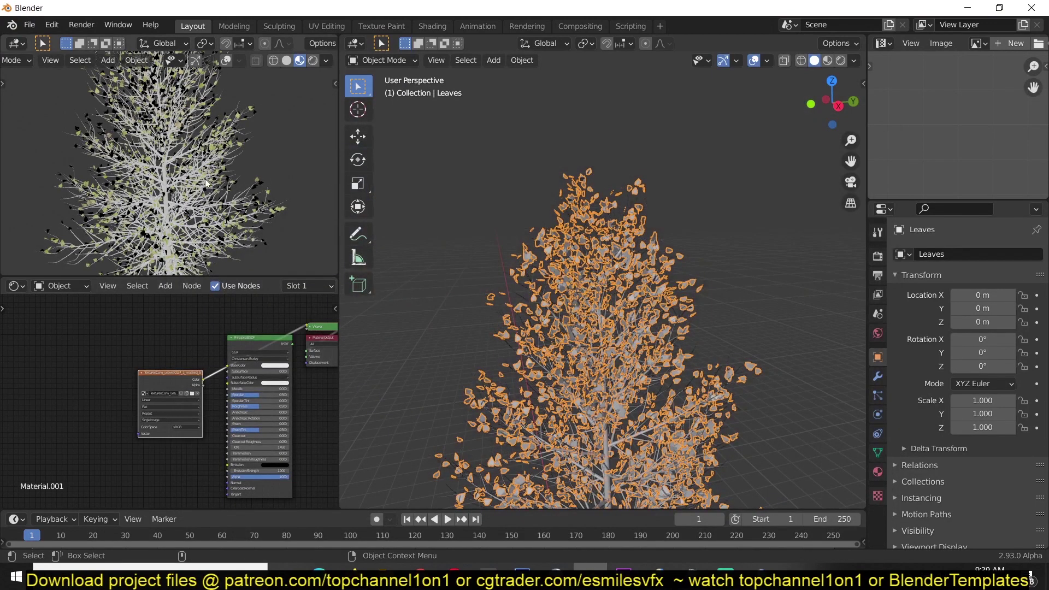
scroll(204, 178, "up", 5)
middle_click_drag(204, 178, 182, 209)
scroll(182, 208, "up", 2)
Examine how the leaf UV islands sit over the leaf image in the enlarged UV editor, and view the image alone.
key("Tab")
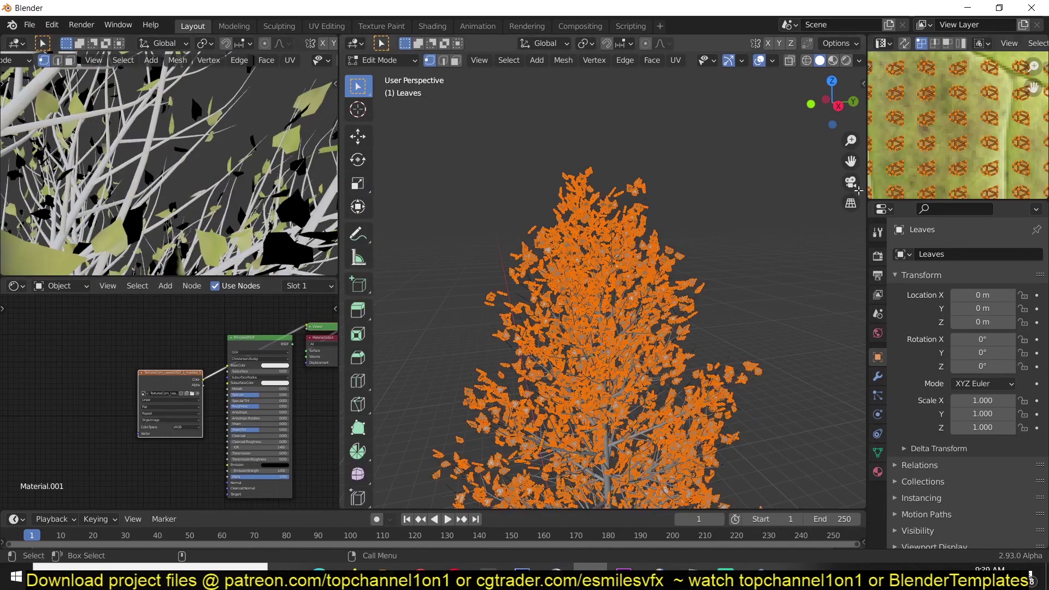
key("ctrl+space")
scroll(534, 263, "up", 2)
scroll(556, 256, "down", 2)
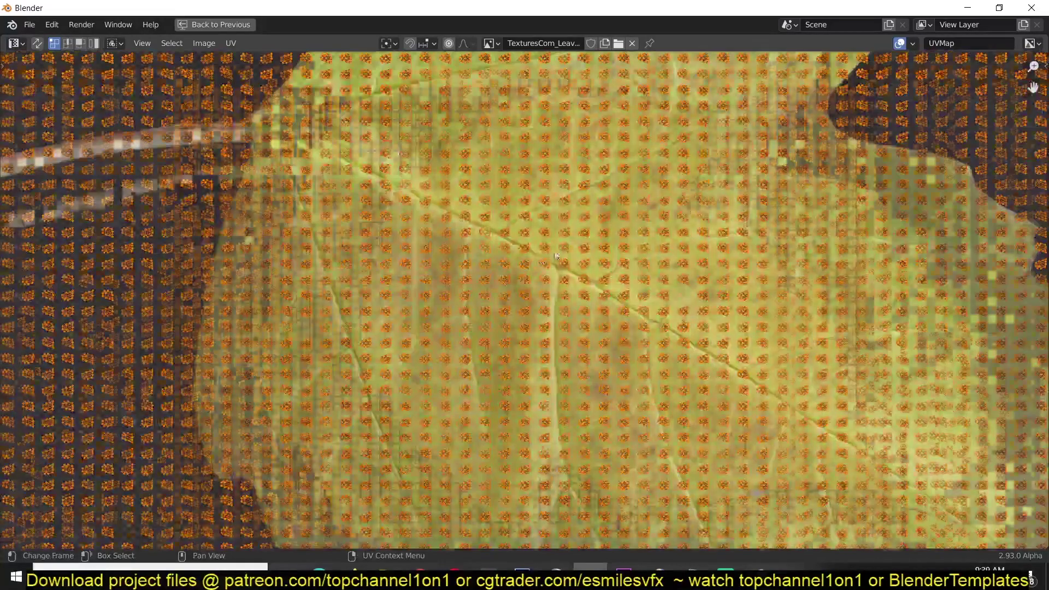
scroll(556, 256, "down", 4)
scroll(764, 217, "up", 3)
scroll(763, 217, "down", 3)
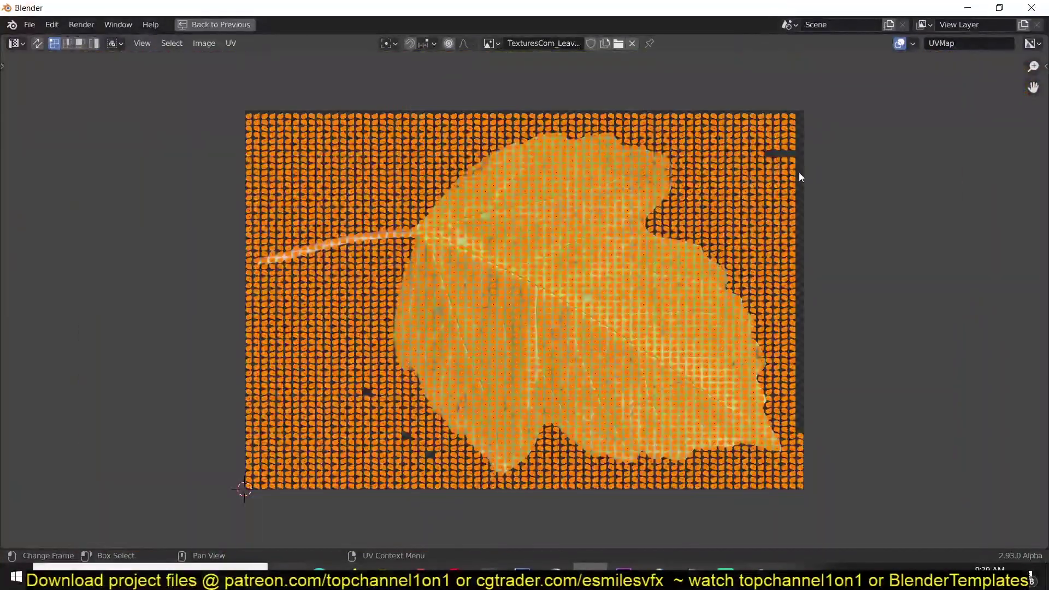
left_click(760, 174)
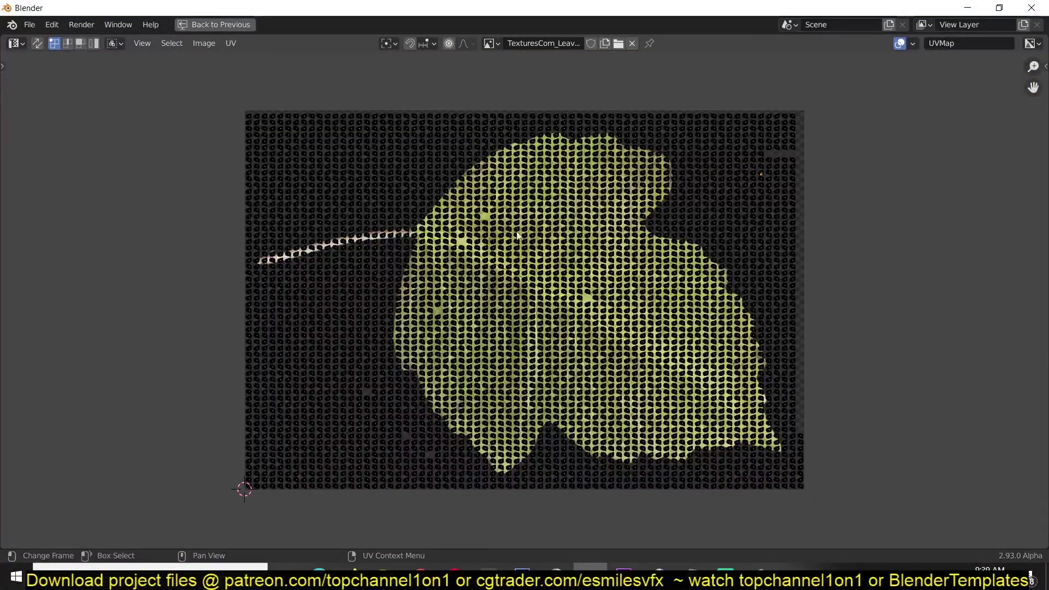
key("Tab")
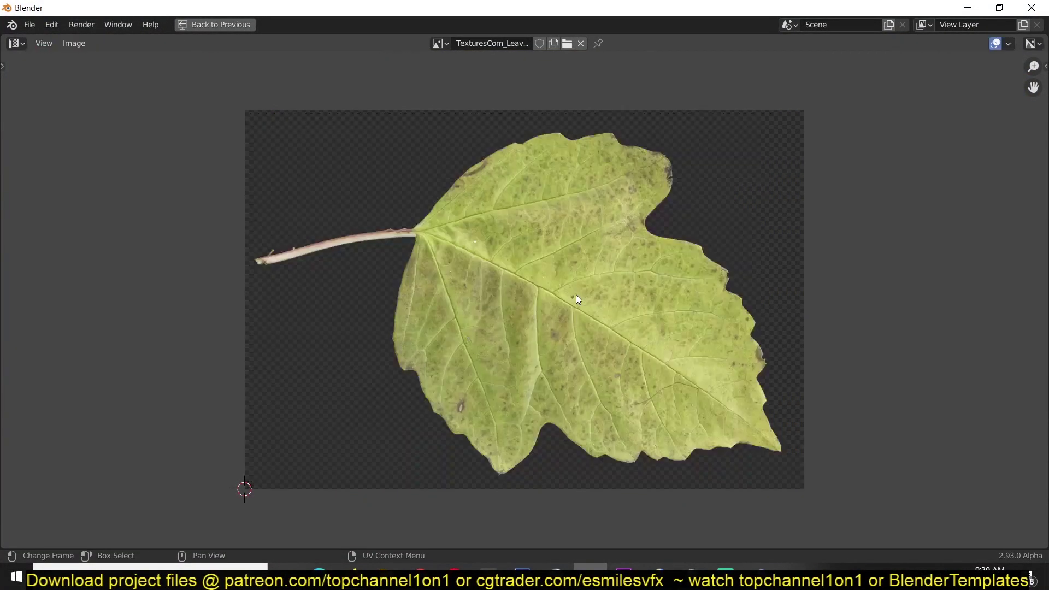
key("ctrl+space")
Isolate the leaves object in local view, leaving mesh editing.
key("Tab")
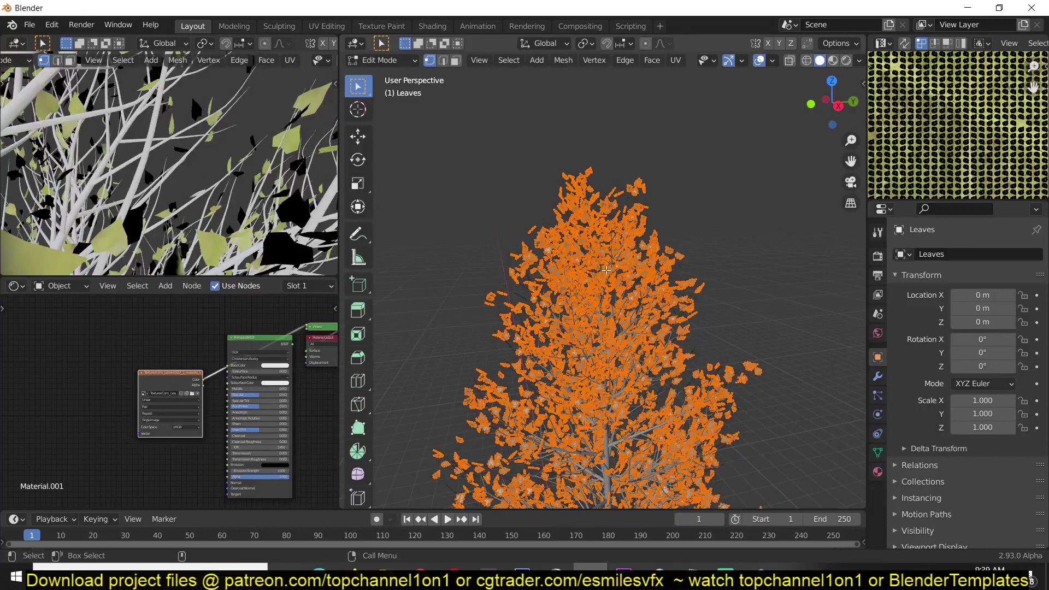
key("Tab")
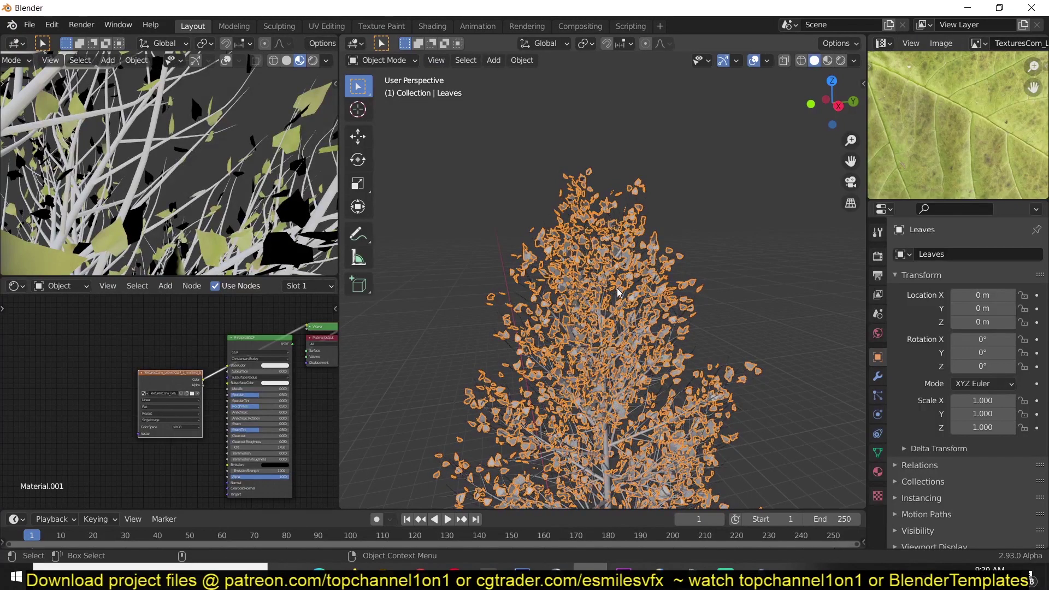
scroll(595, 237, "down", 2)
key("Tab")
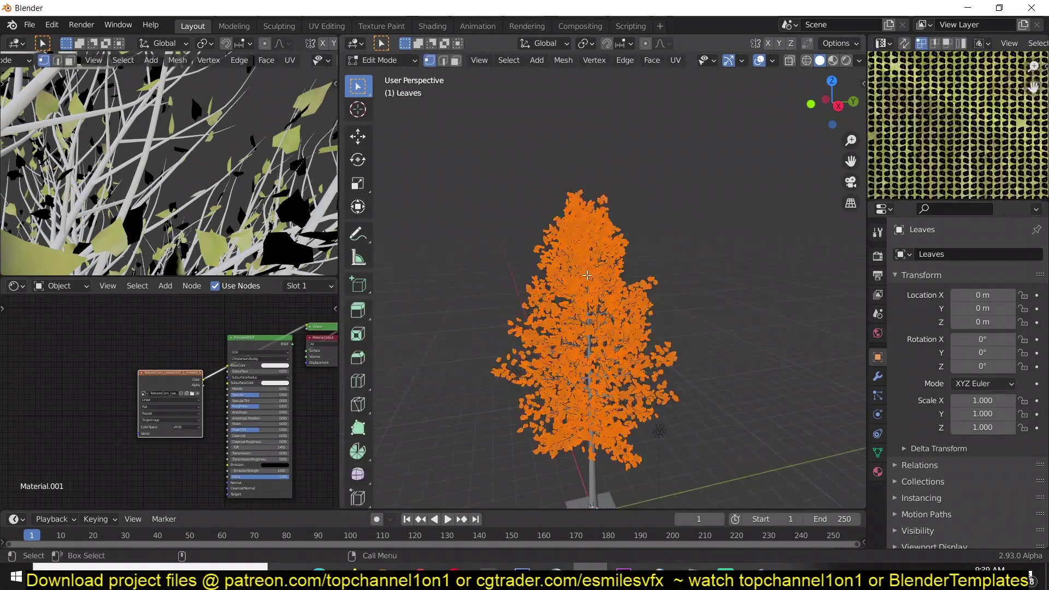
key("Tab")
key("KP_Divide")
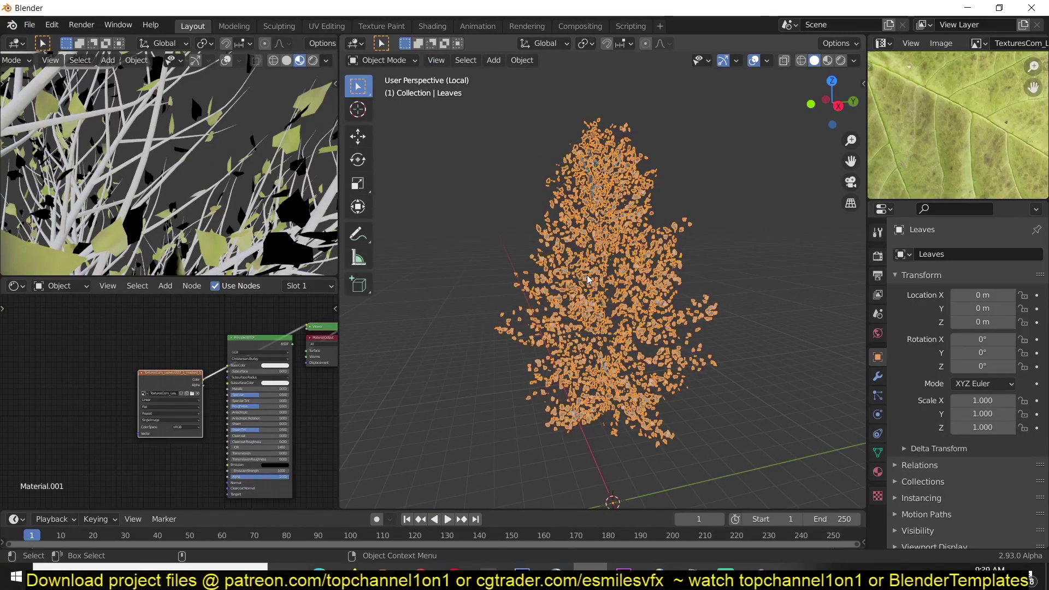
scroll(587, 274, "up", 3)
Separate the leaves mesh by loose parts into individual objects and select a single leaf to check the separation.
key("Tab")
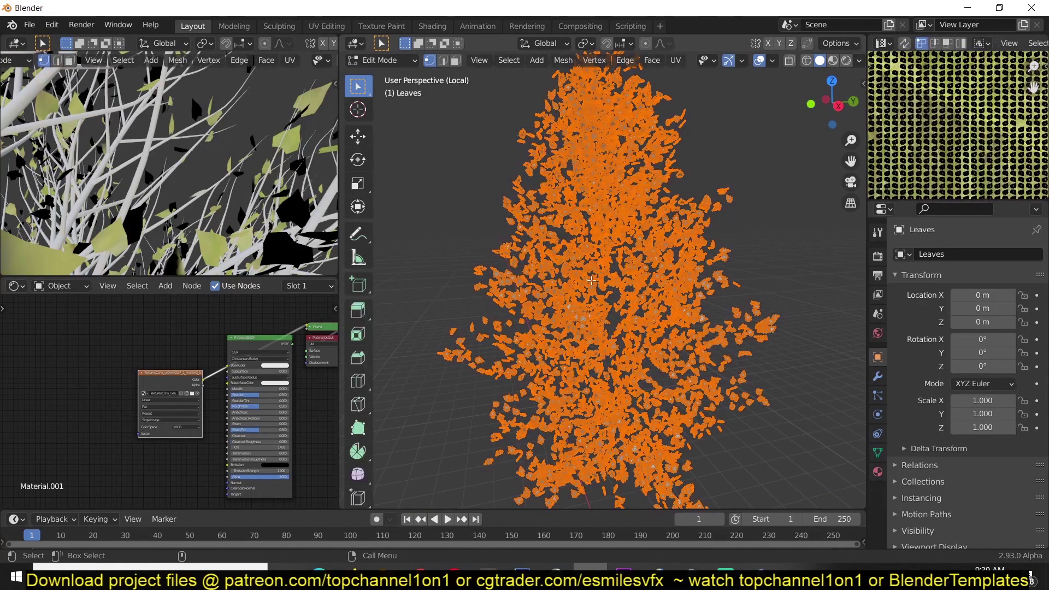
key("p")
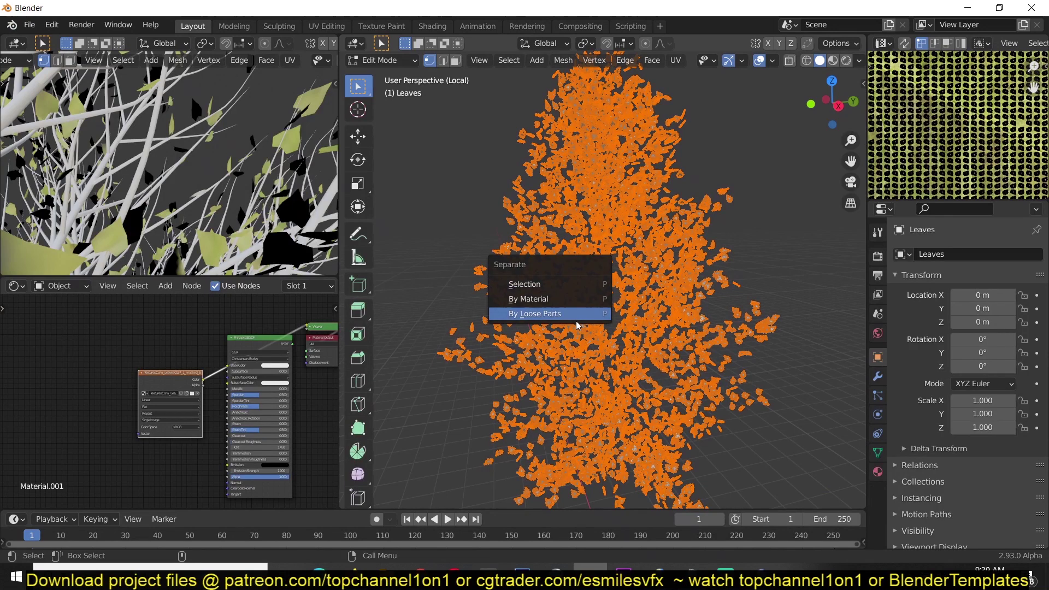
left_click(530, 285)
key("Tab")
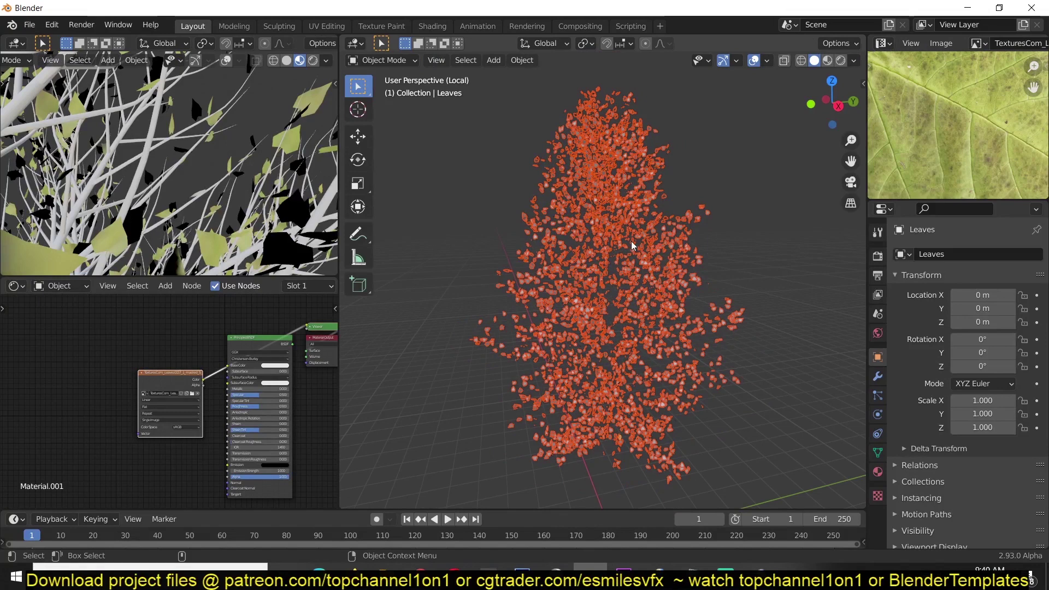
left_click(633, 243)
scroll(634, 261, "up", 2)
scroll(650, 243, "down", 2)
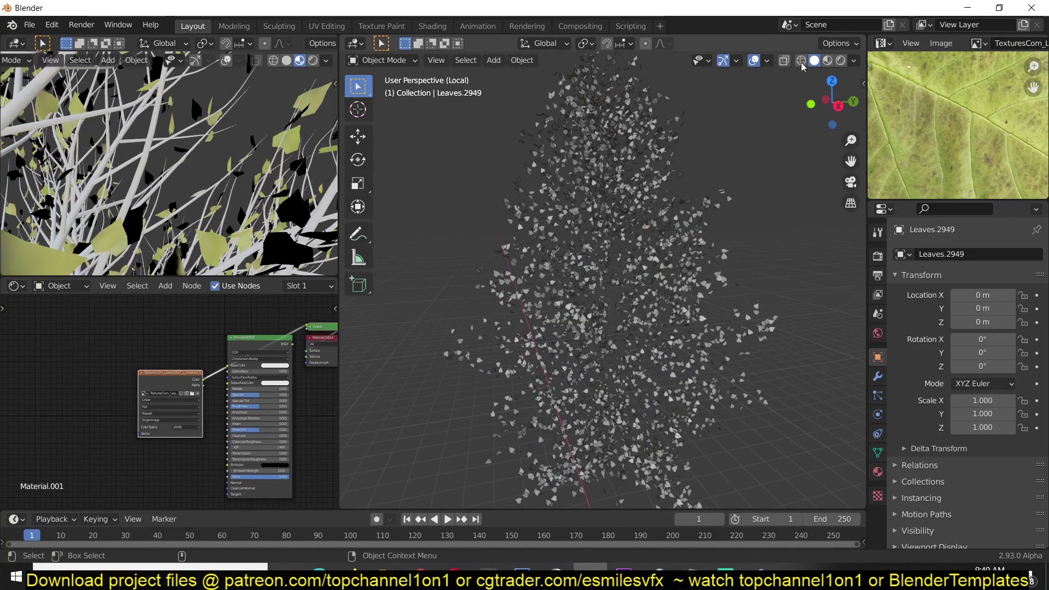
Set the viewport's solid shading colour to Random.
left_click(771, 61)
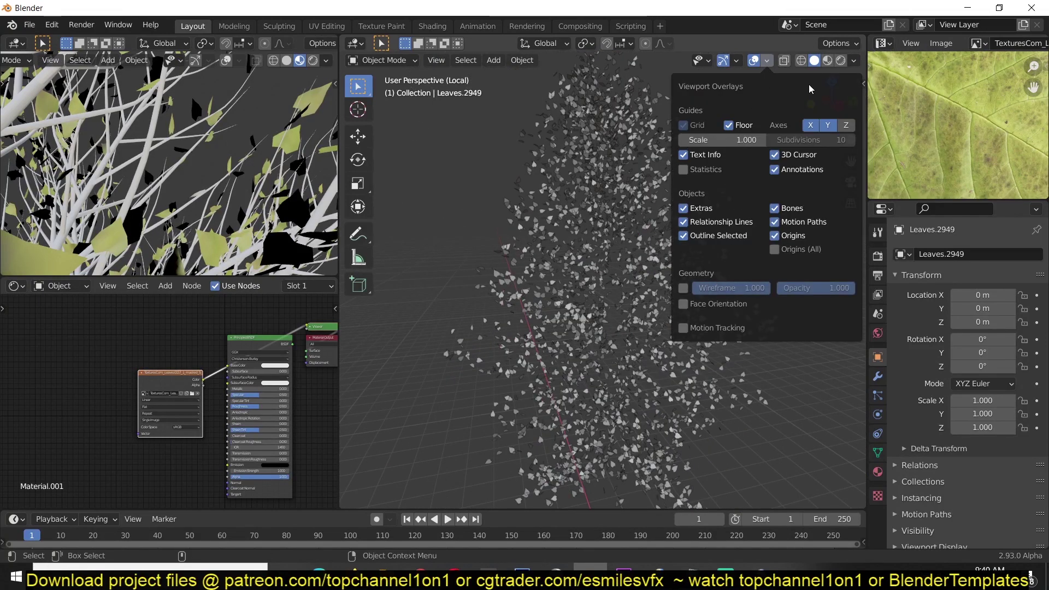
left_click(855, 60)
left_click(844, 246)
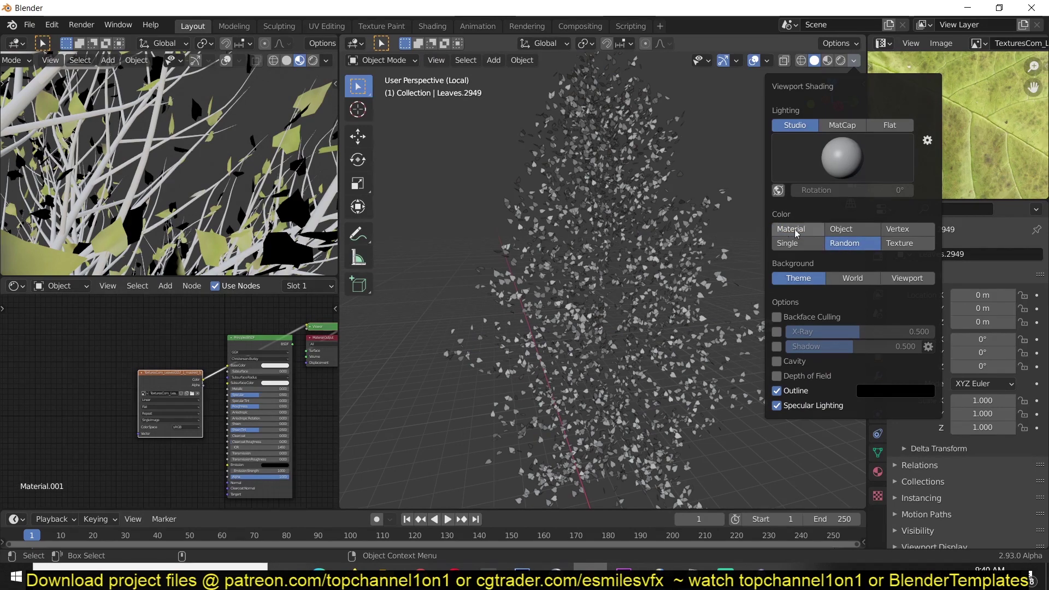
Select one separate leaf near the tree's outer edge, frame it in mesh editing and unwrap its UVs.
left_click(696, 202)
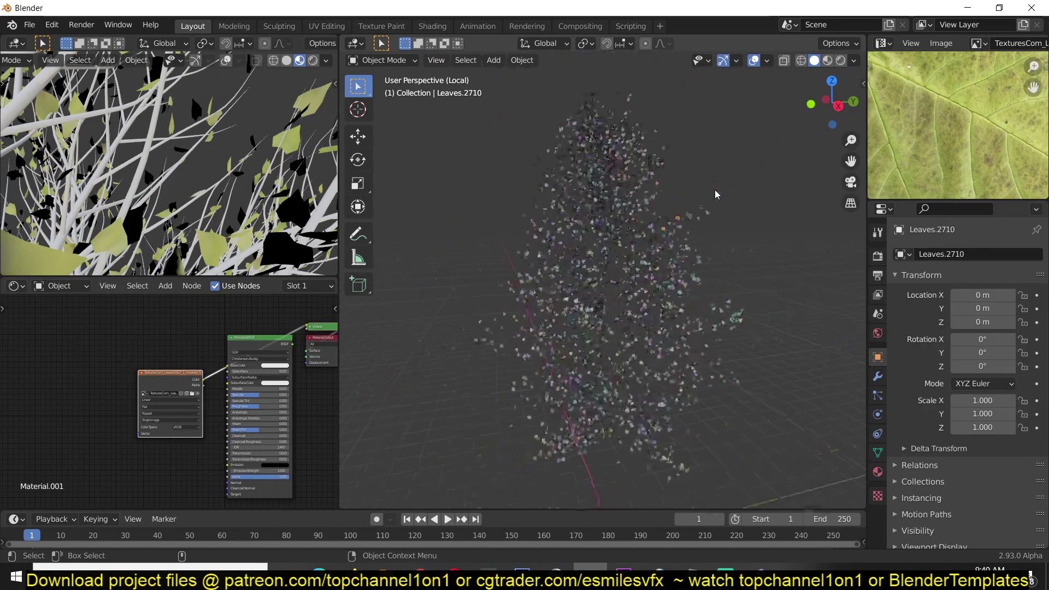
middle_click_drag(714, 189, 627, 274)
key("Tab")
scroll(675, 249, "up", 5)
key("KP_Decimal")
key("u")
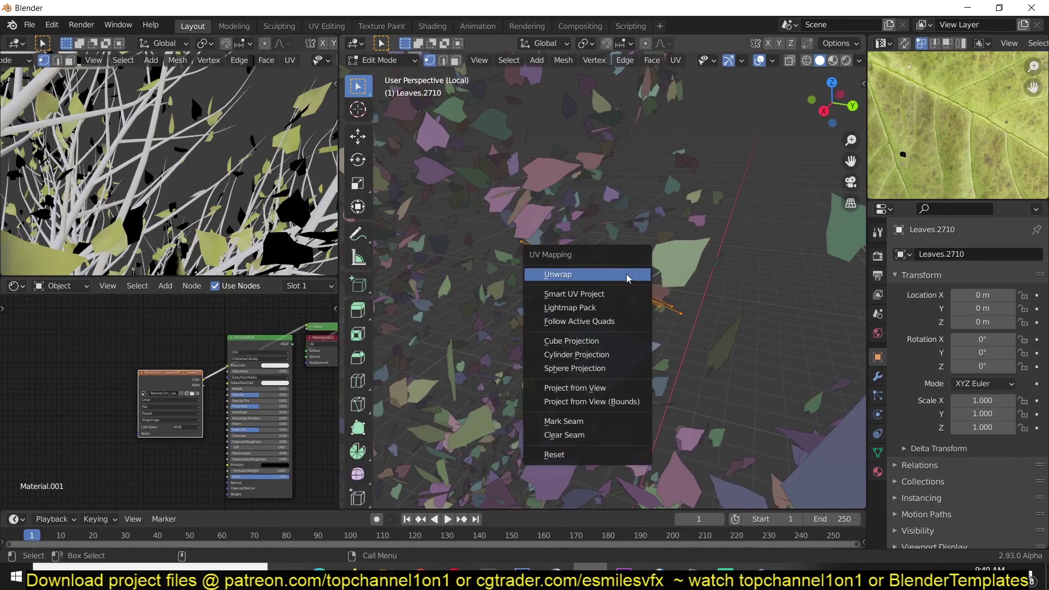
left_click(627, 273)
Rotate the leaf's UV island by about -81 degrees, positioning and scaling it over the leaf in the texture image.
scroll(920, 151, "down", 3)
key("ctrl+space")
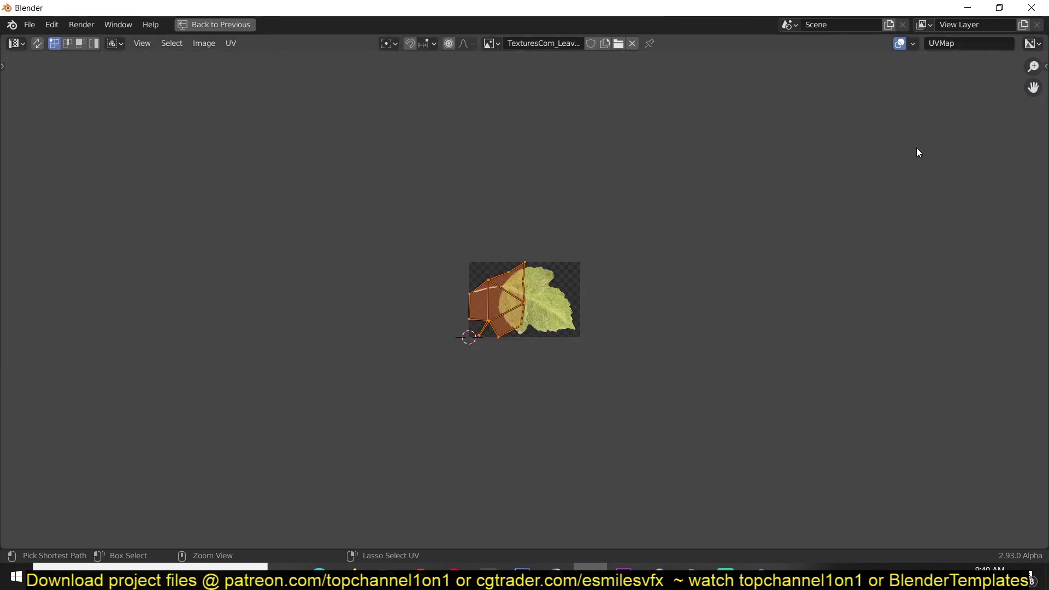
scroll(510, 247, "up", 5)
key("r")
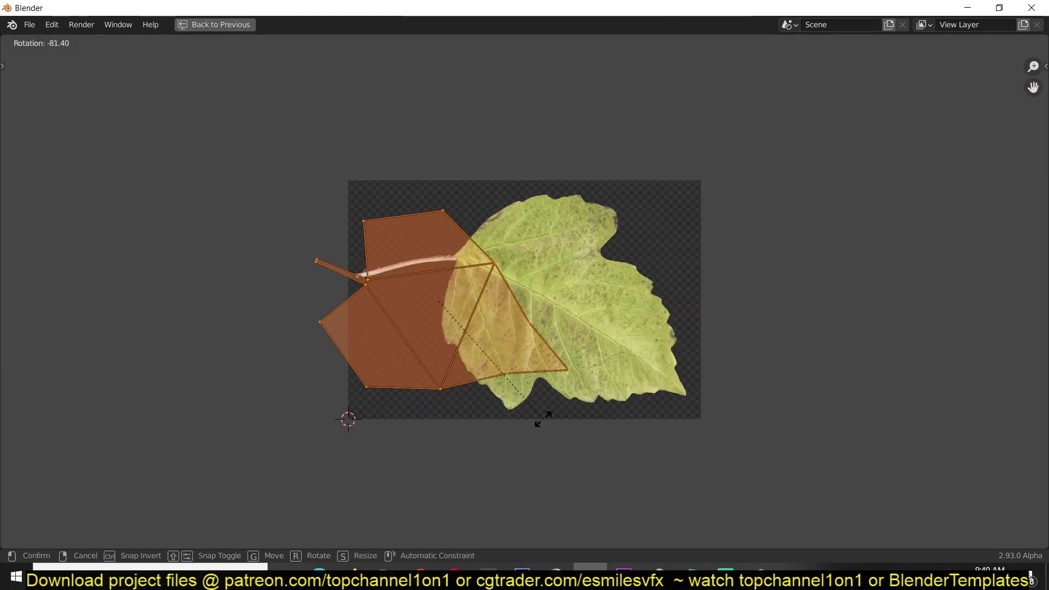
left_click(543, 416)
key("g")
left_click(564, 343)
key("s")
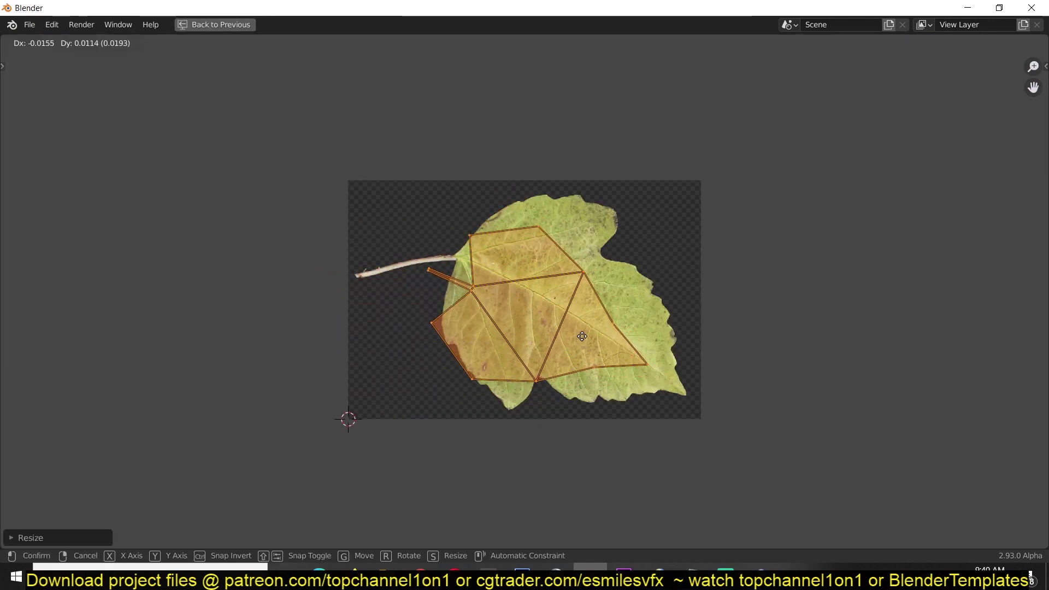
left_click(670, 326)
Fine-tune the UV island's rotation, position and size so it lies within the leaf image with its stem at the leaf base.
key("r")
left_click(688, 331)
key("g")
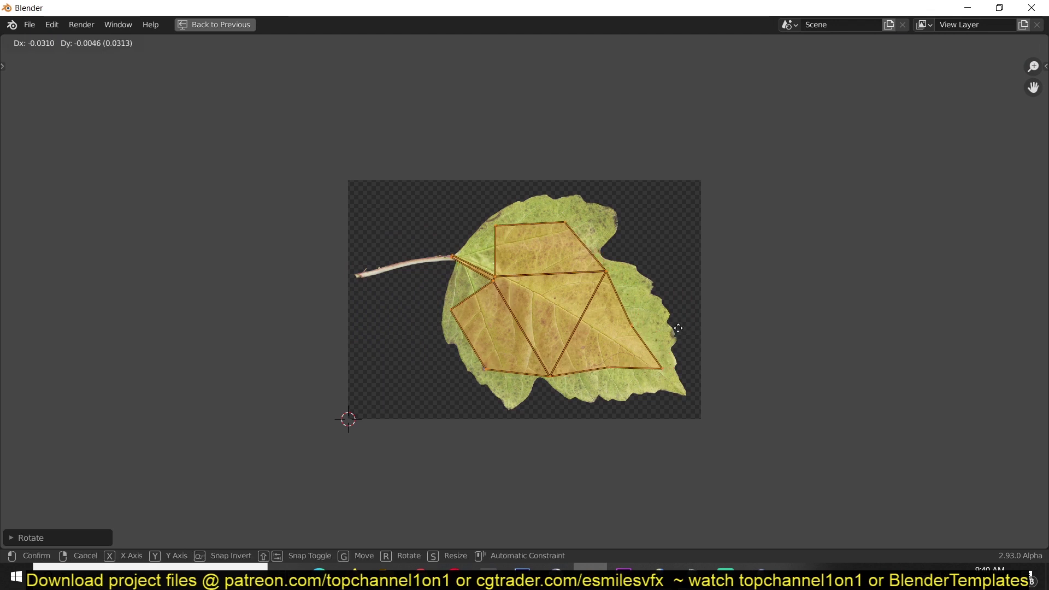
left_click(677, 328)
key("s")
left_click(670, 332)
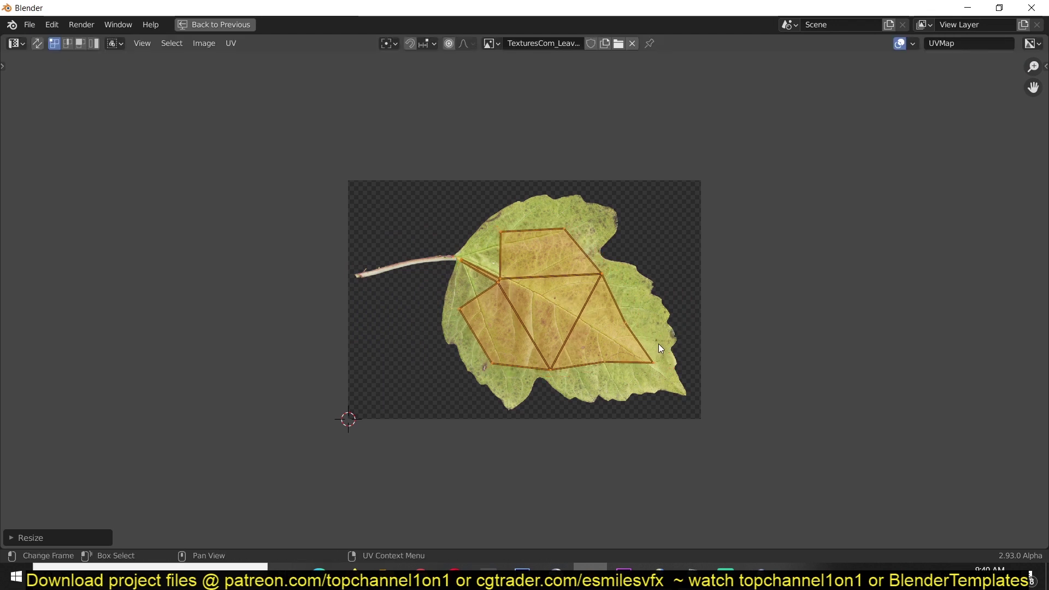
Finish editing the unwrapped leaf, select all the separate leaf objects with it as the active one, and transfer its UV map to them.
key("s")
right_click(665, 346)
key("Tab")
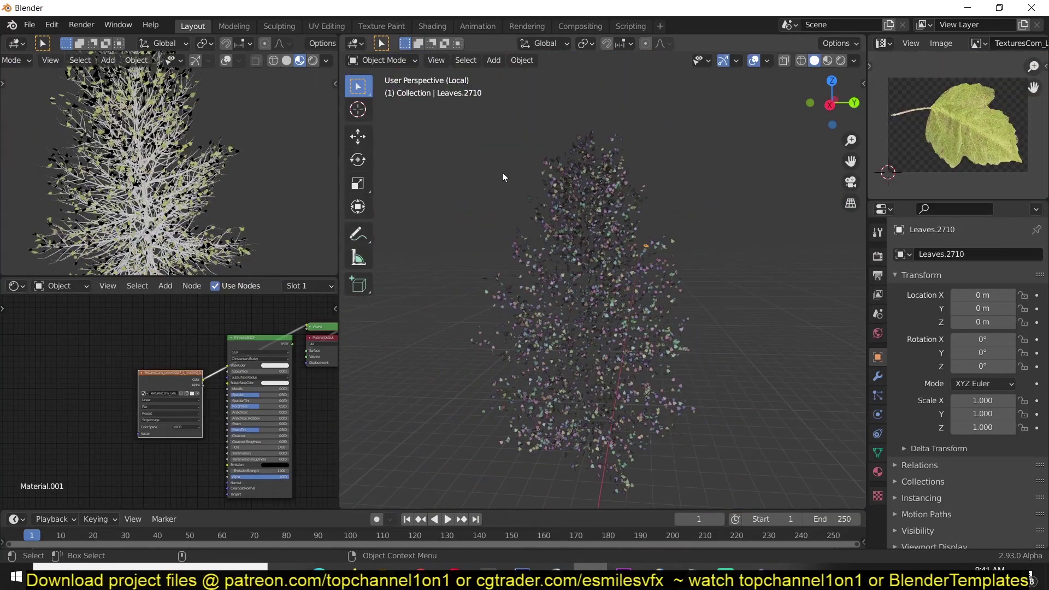
middle_click_drag(642, 302, 652, 285, "shift")
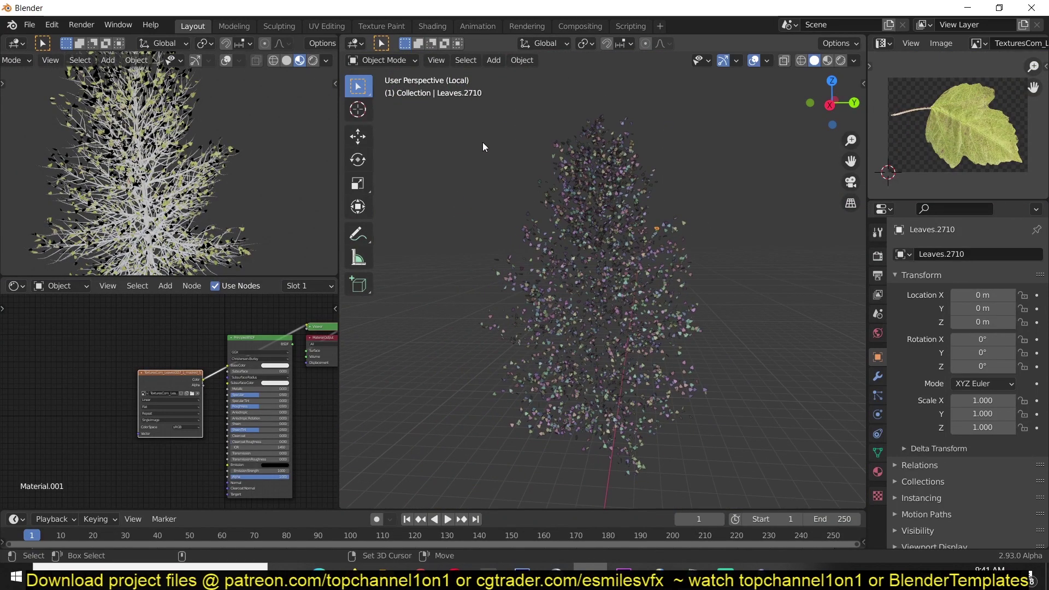
scroll(667, 226, "up", 1)
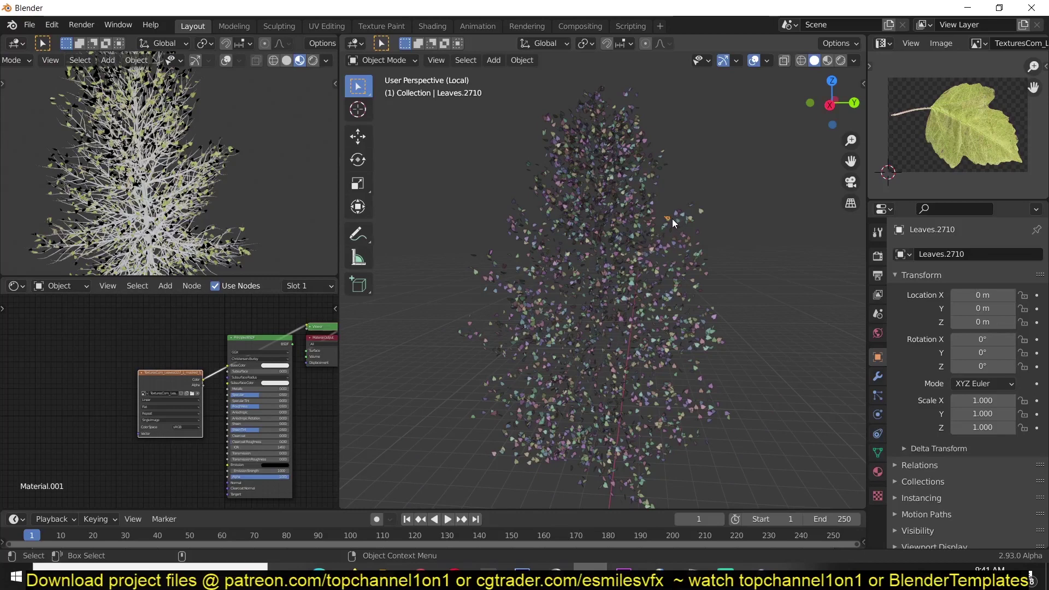
scroll(649, 281, "down", 2)
left_click_drag(458, 131, 752, 467)
key("ctrl+l")
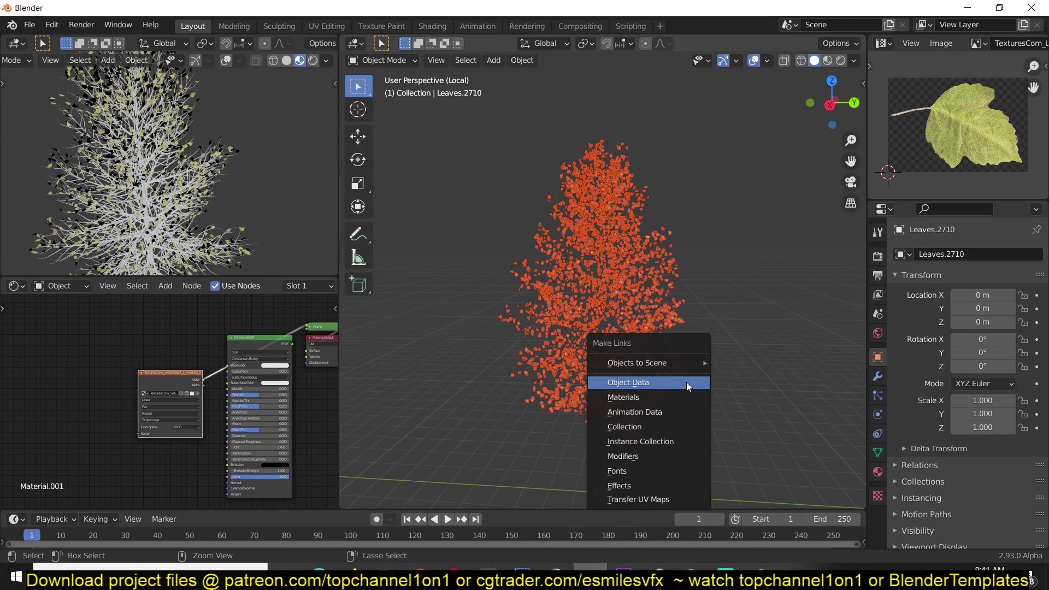
left_click(638, 499)
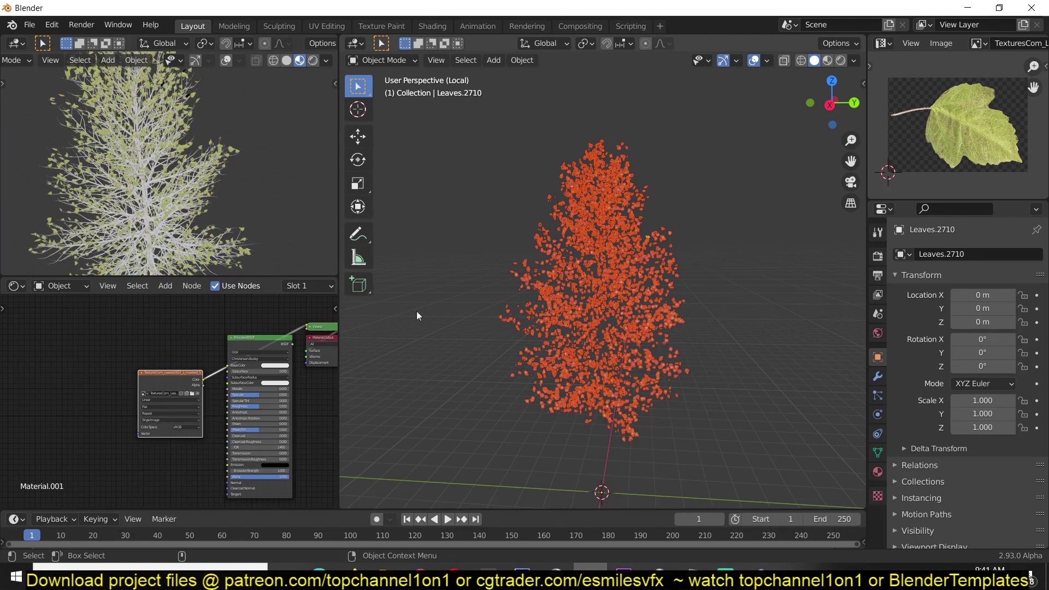
Make one leaf active, select all the separate leaves of the tree and join them into a single object.
scroll(81, 193, "up", 6)
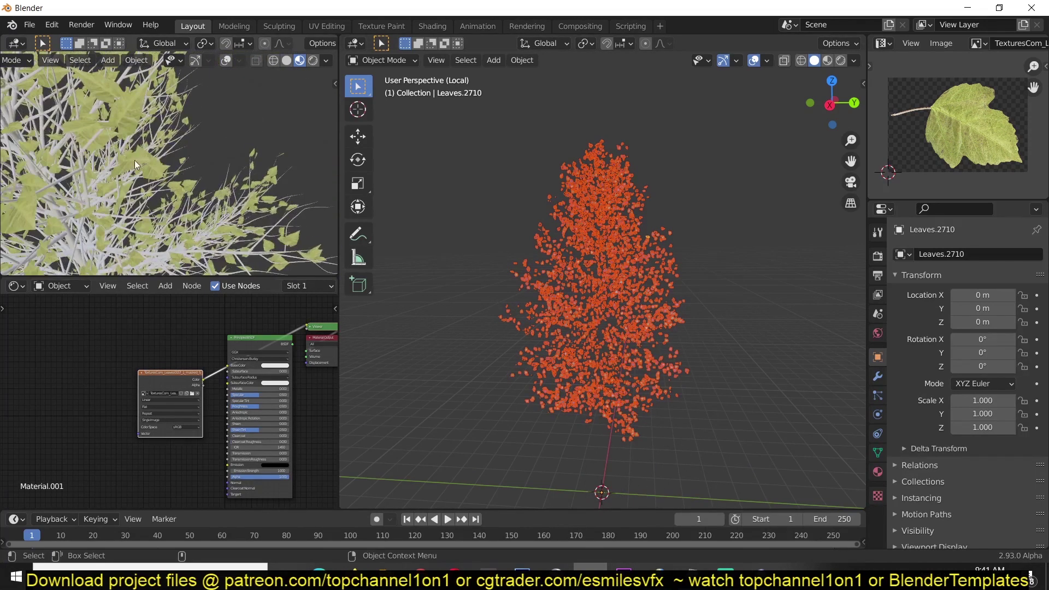
scroll(162, 163, "up", 3)
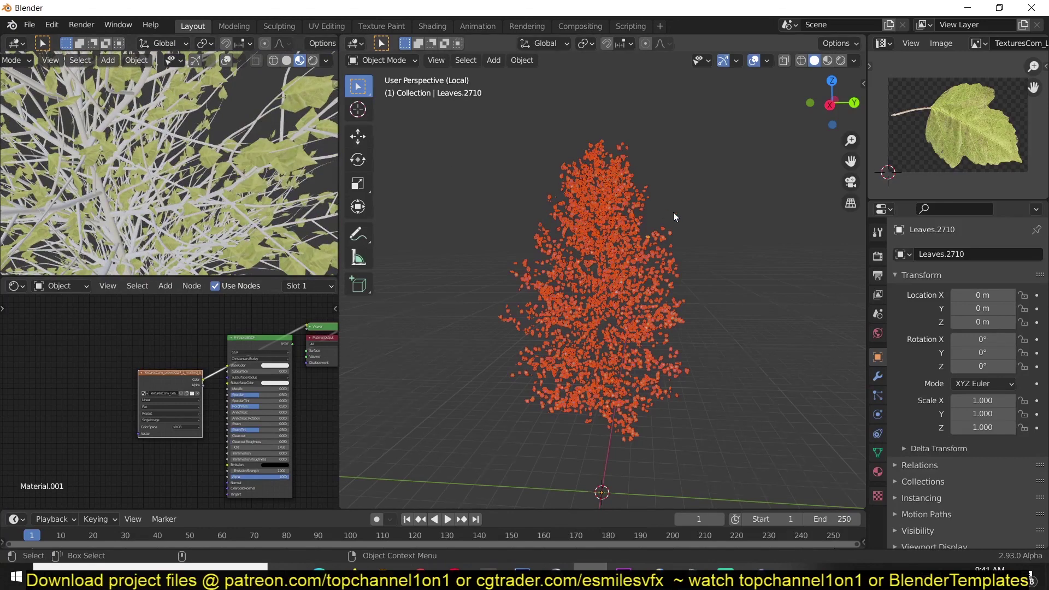
scroll(675, 221, "up", 6)
scroll(661, 295, "down", 8)
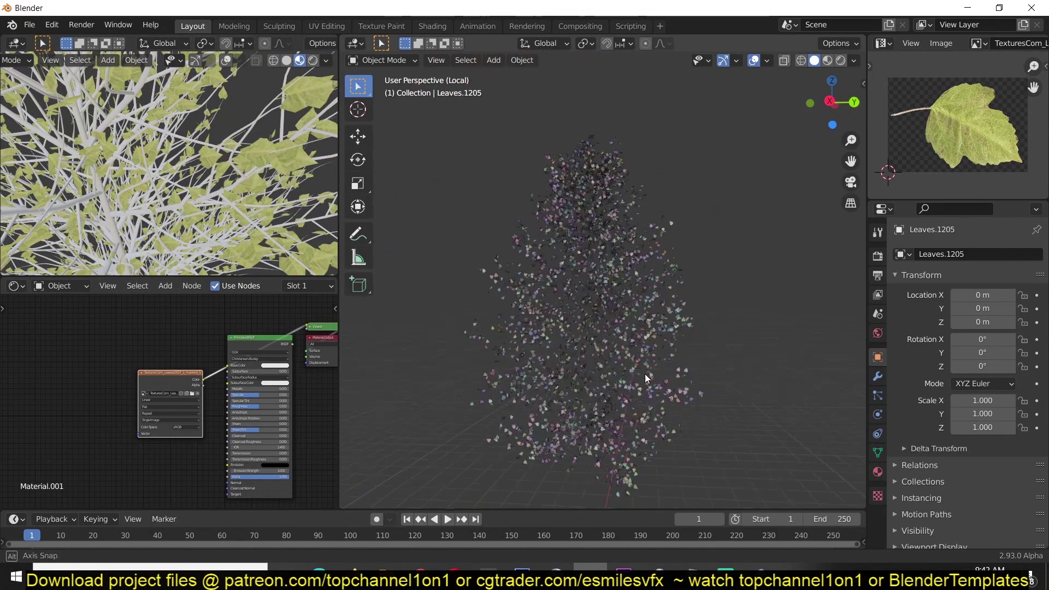
left_click(647, 372)
left_click_drag(477, 172, 738, 427)
middle_click_drag(674, 327, 623, 365)
scroll(624, 364, "up", 3)
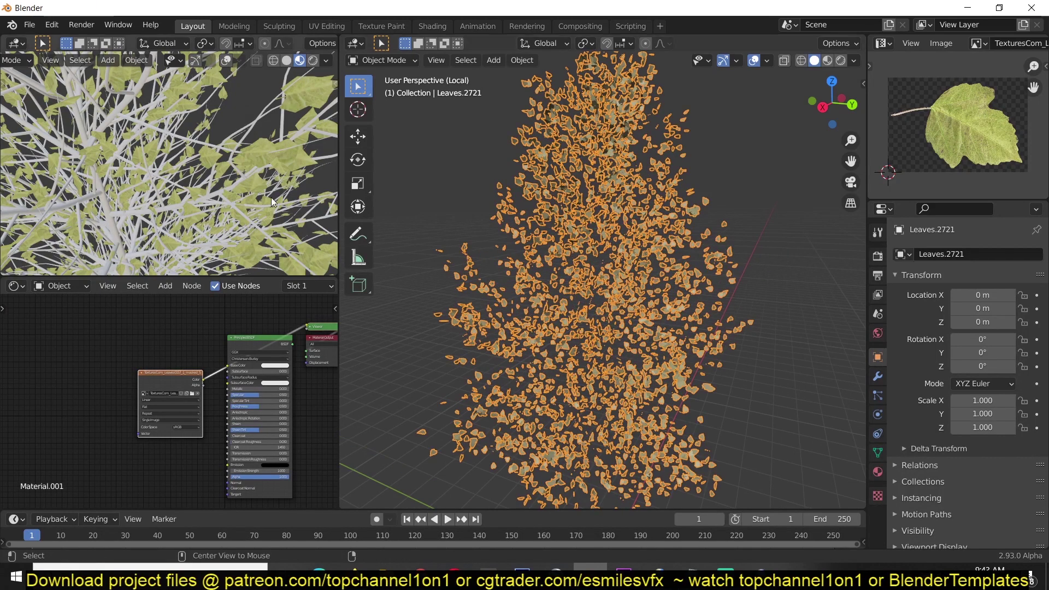
Deselect the leaves and examine the leaf texture across the tree in the material preview, from several angles and up close.
left_click(271, 197)
middle_click_drag(271, 198, 185, 182)
scroll(234, 191, "up", 3)
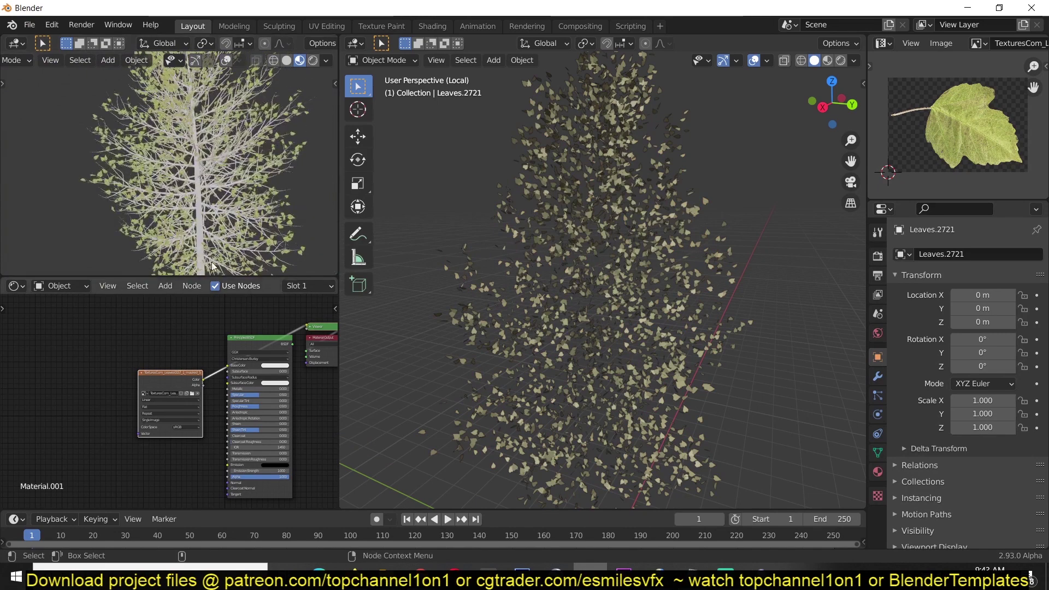
middle_click_drag(211, 261, 184, 214)
scroll(185, 214, "up", 4)
scroll(184, 214, "down", 4)
scroll(230, 404, "down", 1)
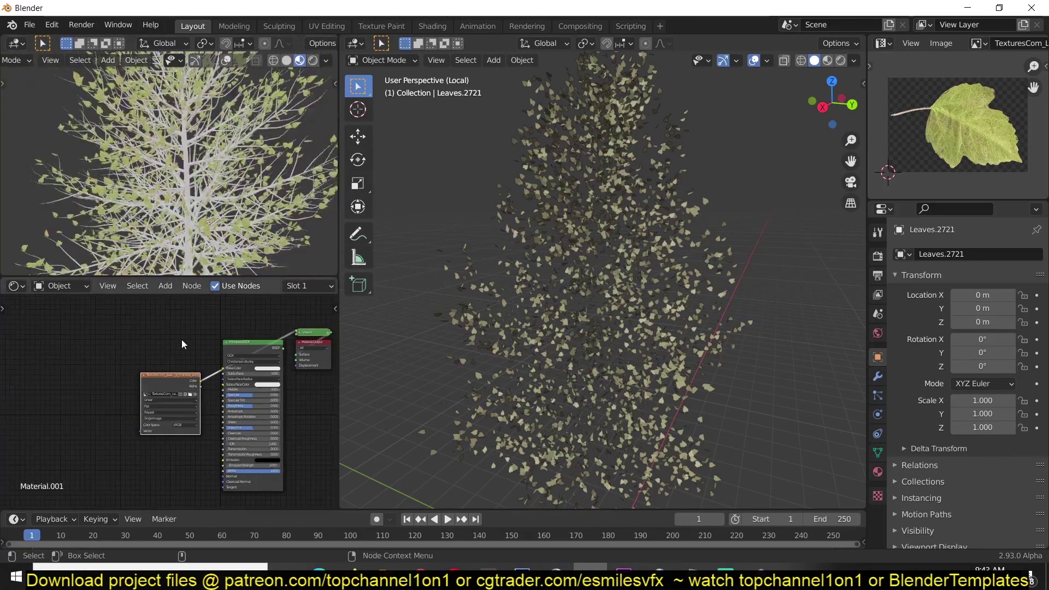
scroll(205, 204, "up", 2)
middle_click_drag(295, 164, 147, 195)
scroll(126, 175, "up", 8)
scroll(146, 194, "down", 3)
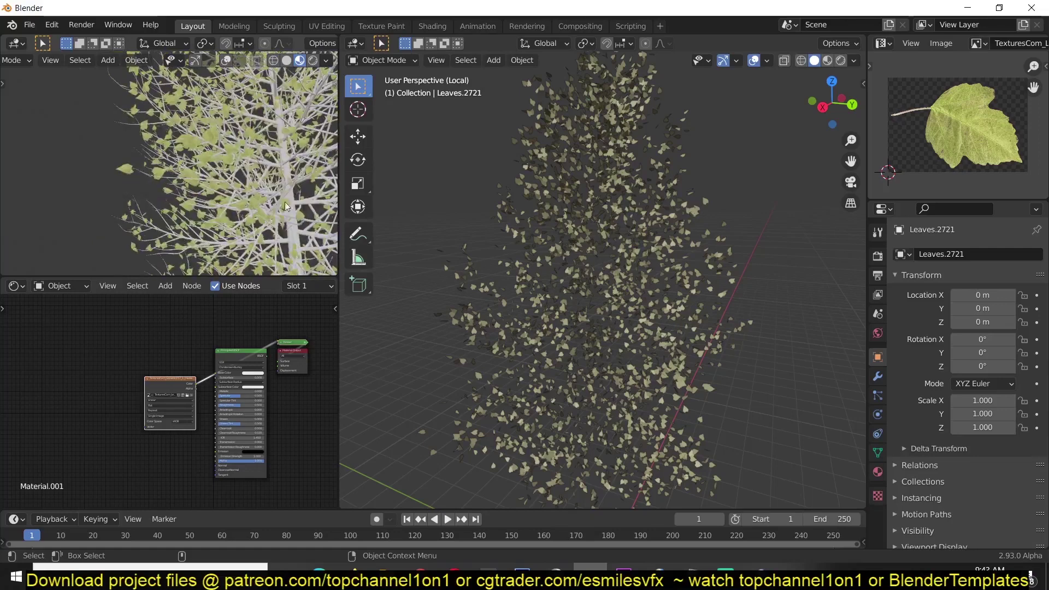